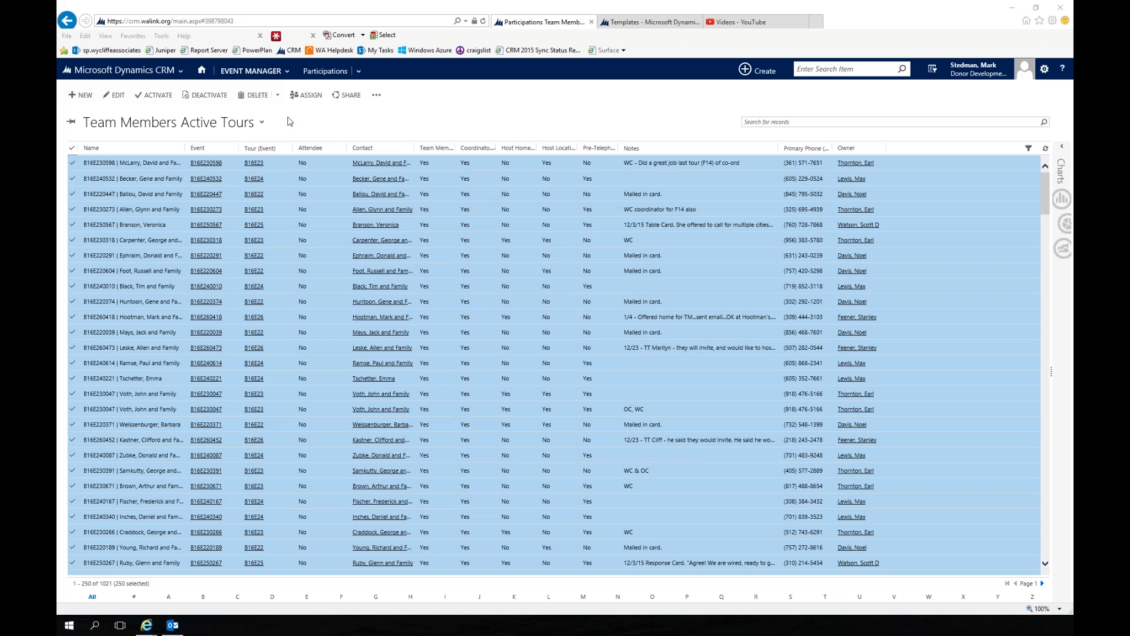
- Open Participations in the Event Manager and switch to the Team Members for My Active Events view
{"action": "left_click", "coordinate": [288, 71]}
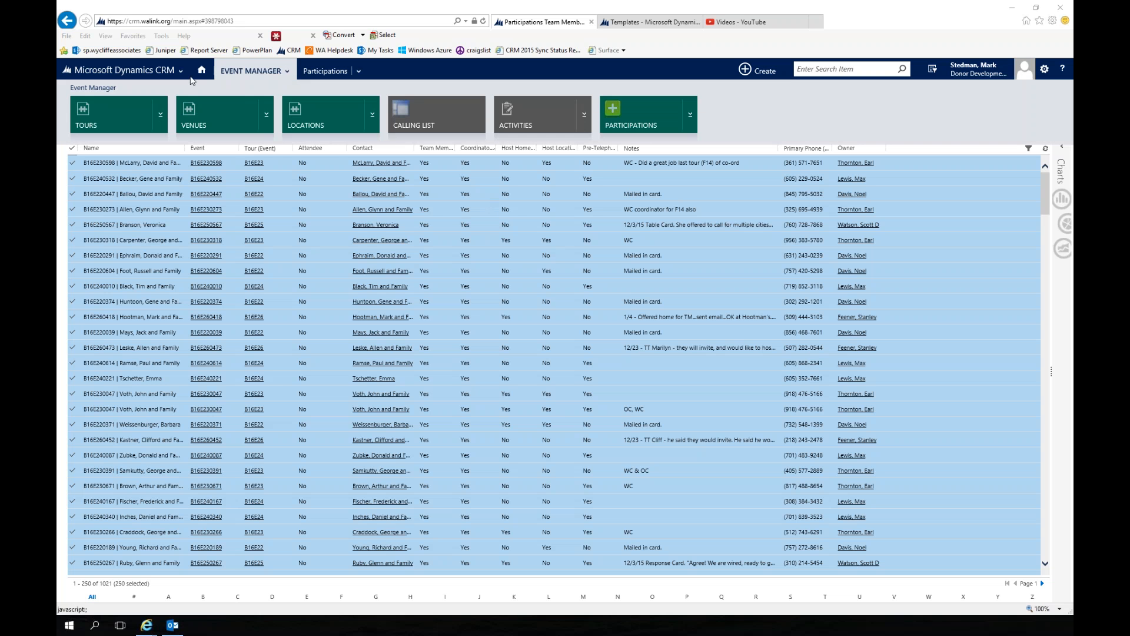
{"action": "left_click", "coordinate": [238, 71]}
{"action": "left_click", "coordinate": [647, 112]}
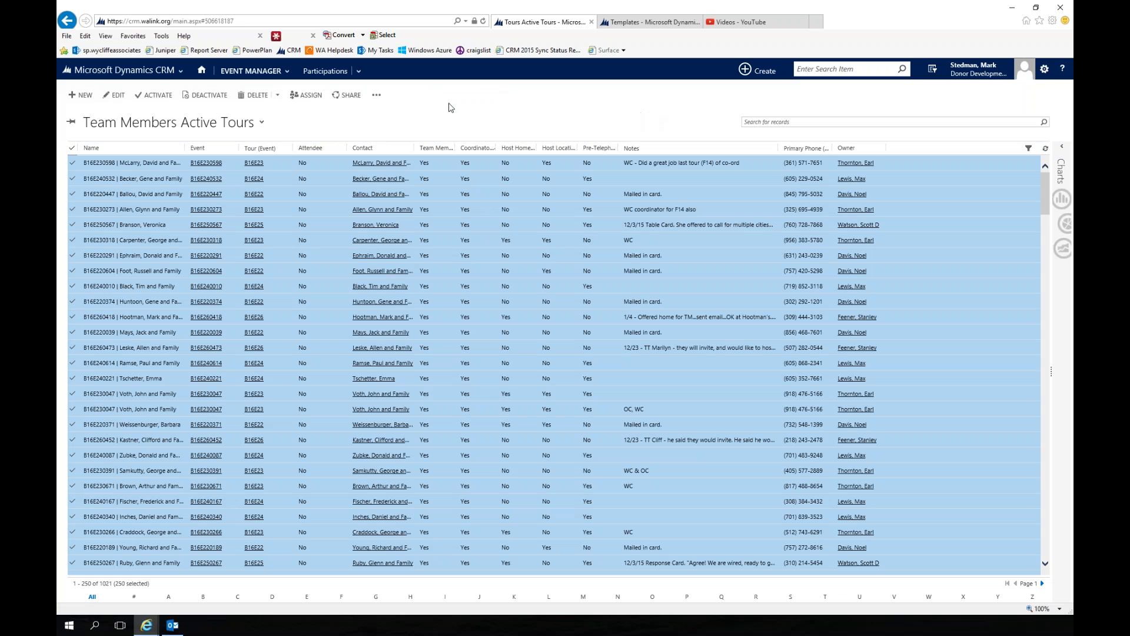
{"action": "left_click", "coordinate": [261, 121]}
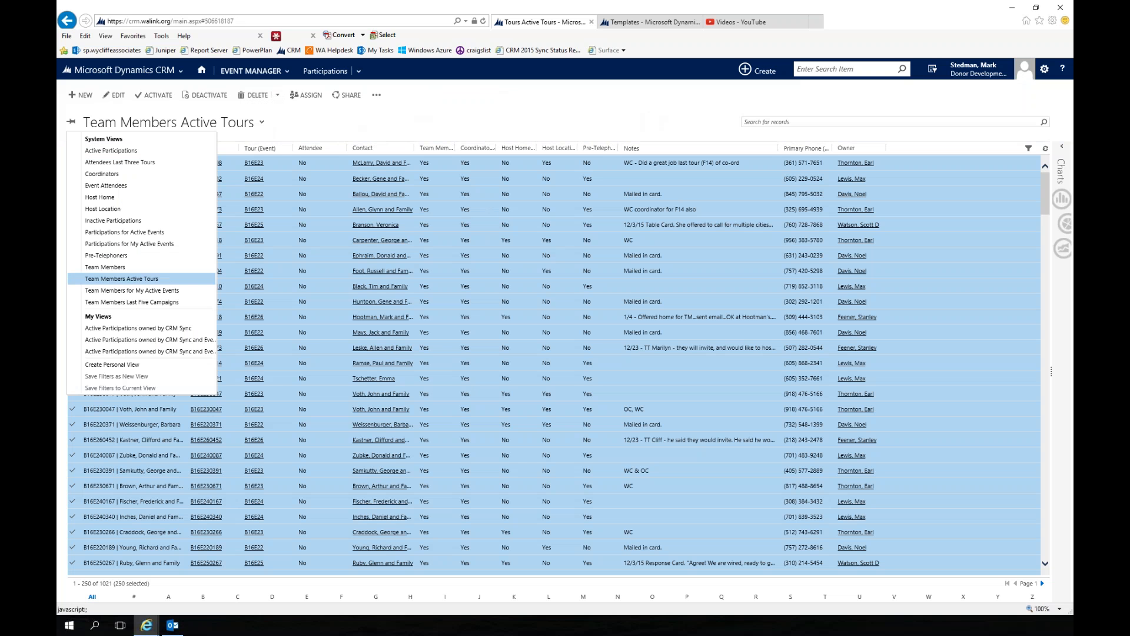
{"action": "left_click", "coordinate": [174, 291]}
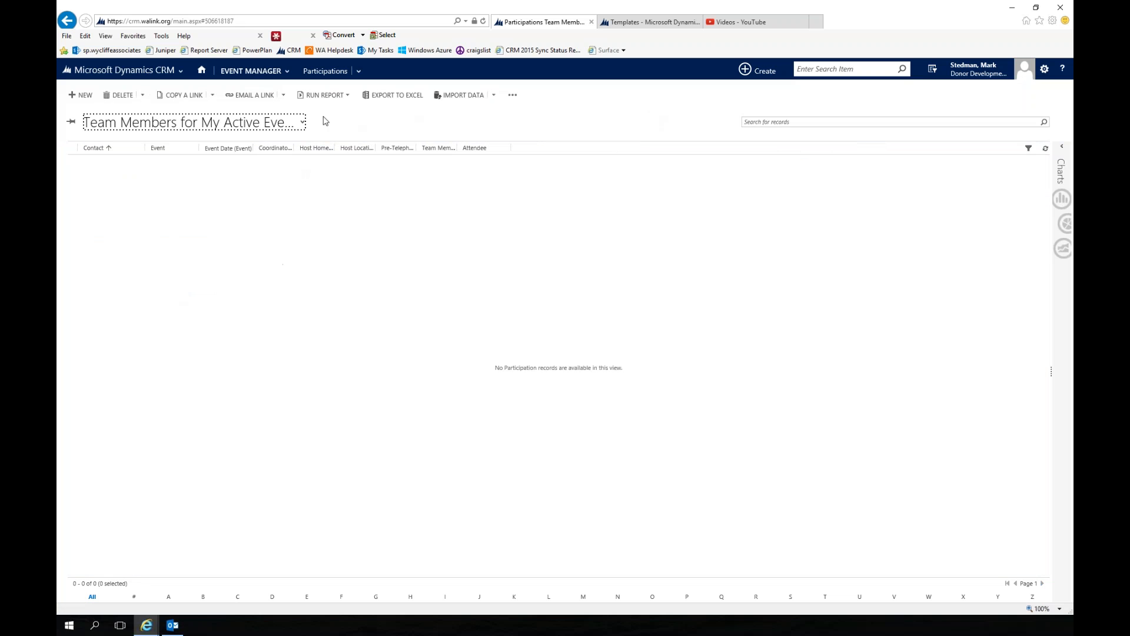
- Switch to the Team Members Active Tours view and select all participation records on the page
{"action": "left_click", "coordinate": [302, 122]}
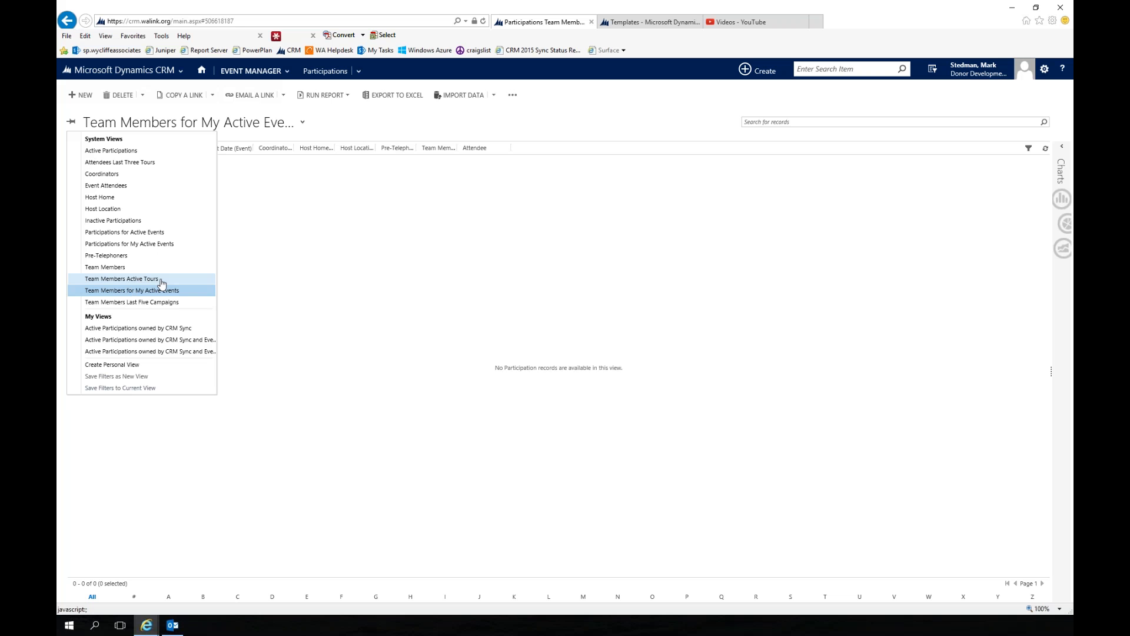
{"action": "left_click", "coordinate": [117, 280]}
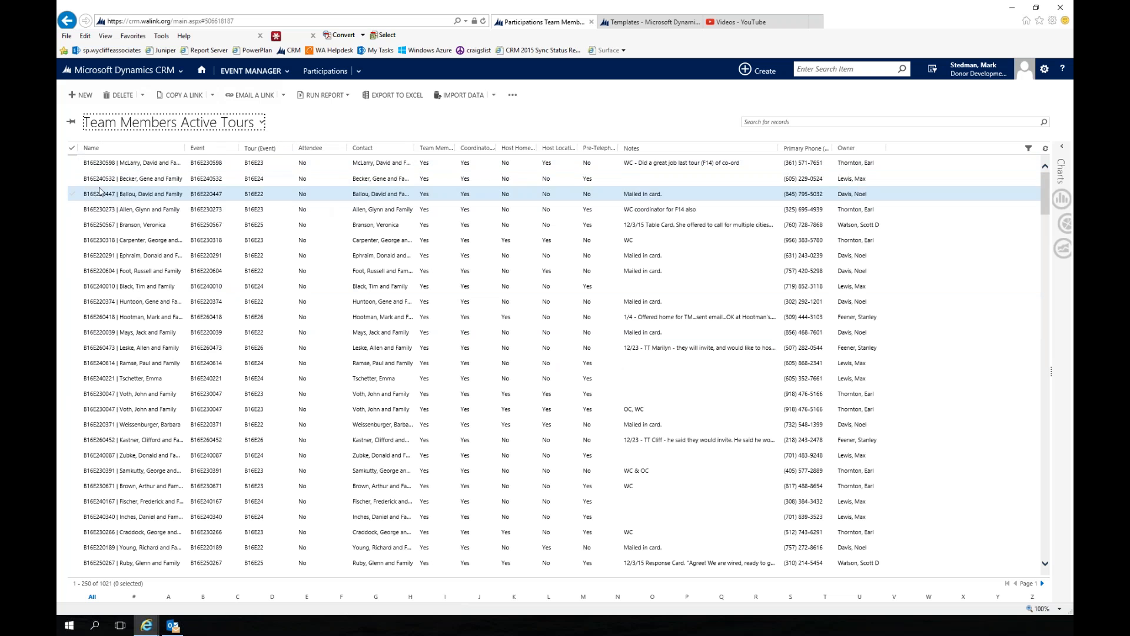
{"action": "left_click", "coordinate": [71, 149]}
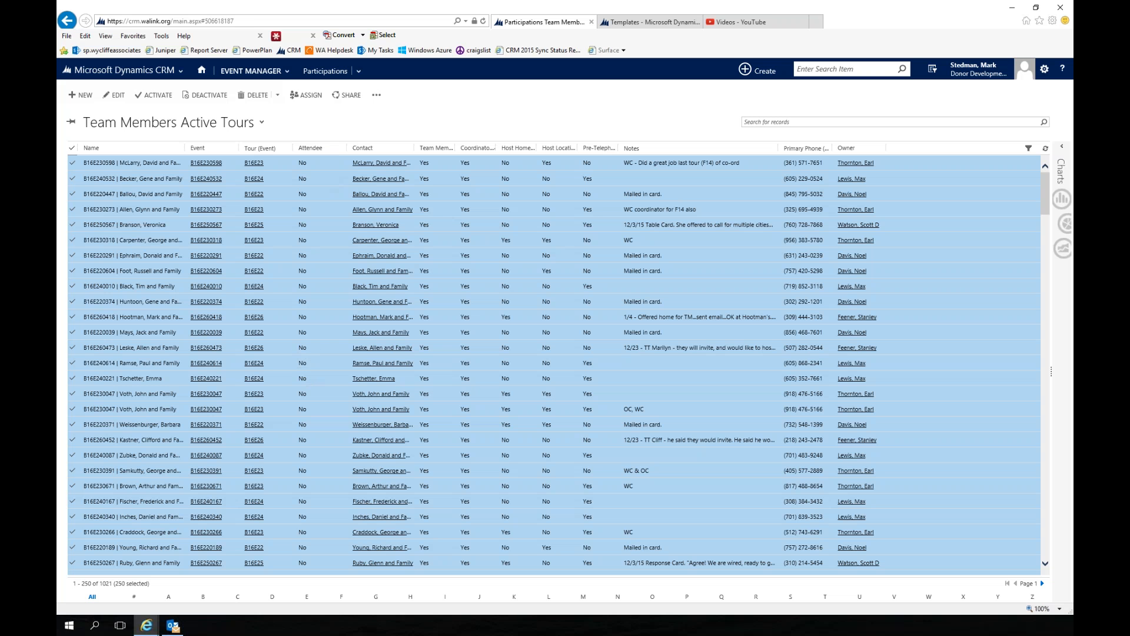
- Set up a letter mail merge using the organization template Event Team Meeting Letter for the selected records on the current page
{"action": "left_click", "coordinate": [377, 96]}
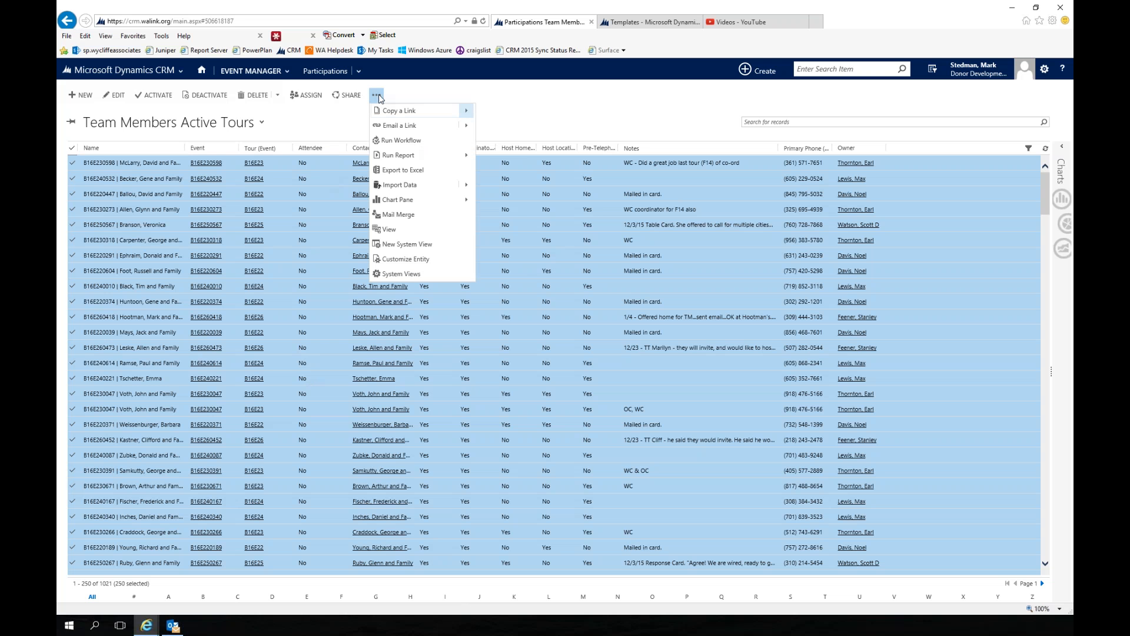
{"action": "left_click", "coordinate": [397, 216]}
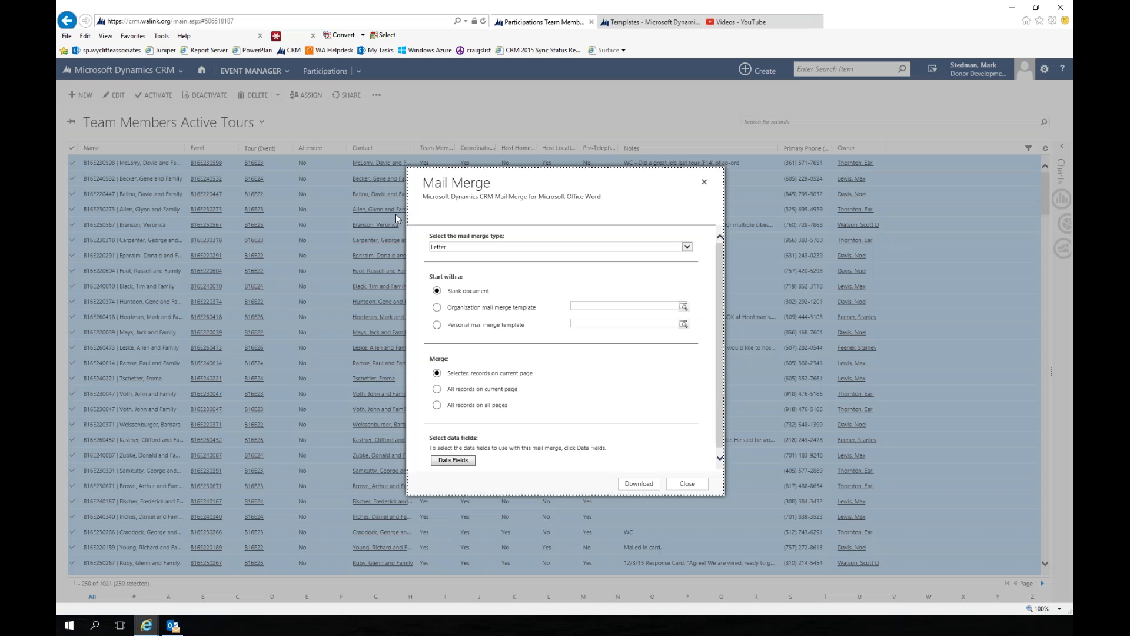
{"action": "left_click", "coordinate": [436, 307]}
{"action": "left_click", "coordinate": [685, 307]}
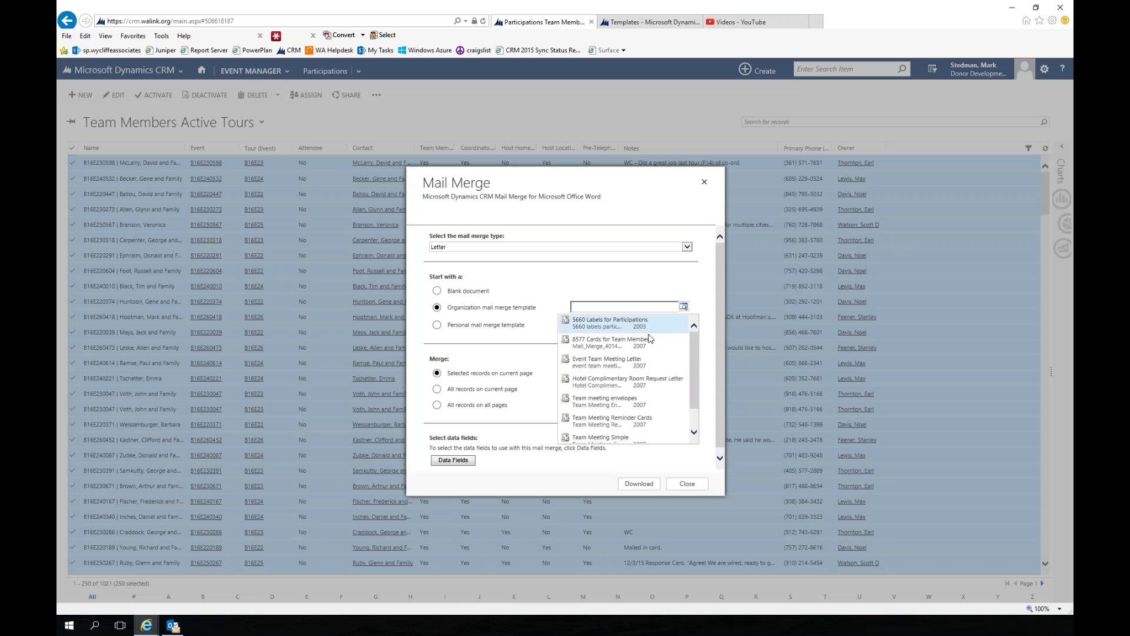
{"action": "left_click", "coordinate": [654, 361]}
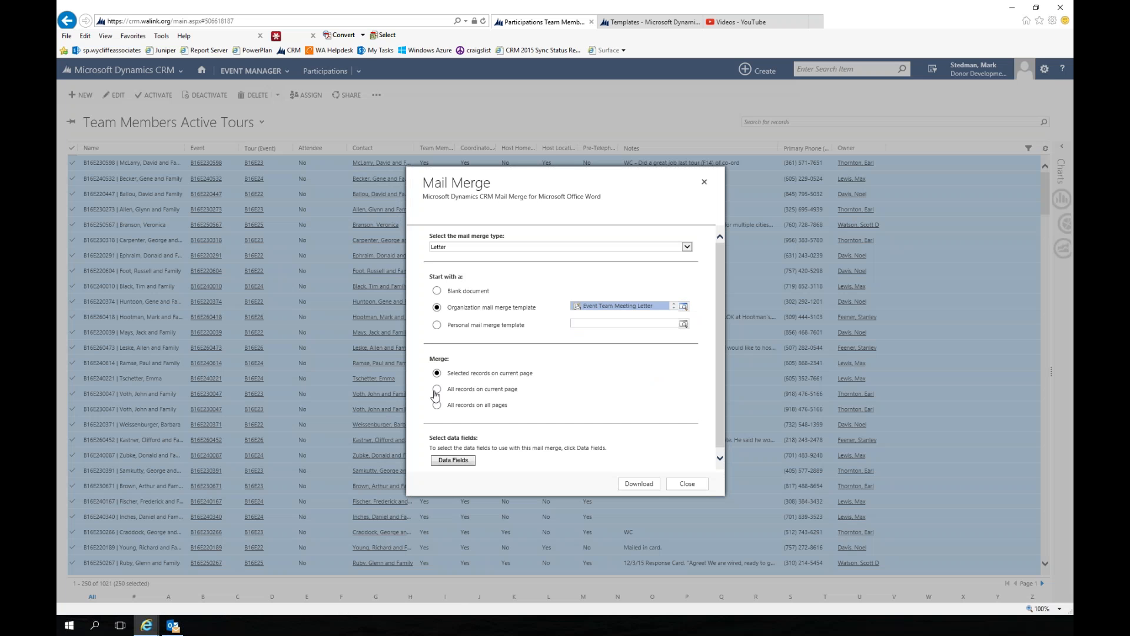
{"action": "left_click", "coordinate": [488, 391]}
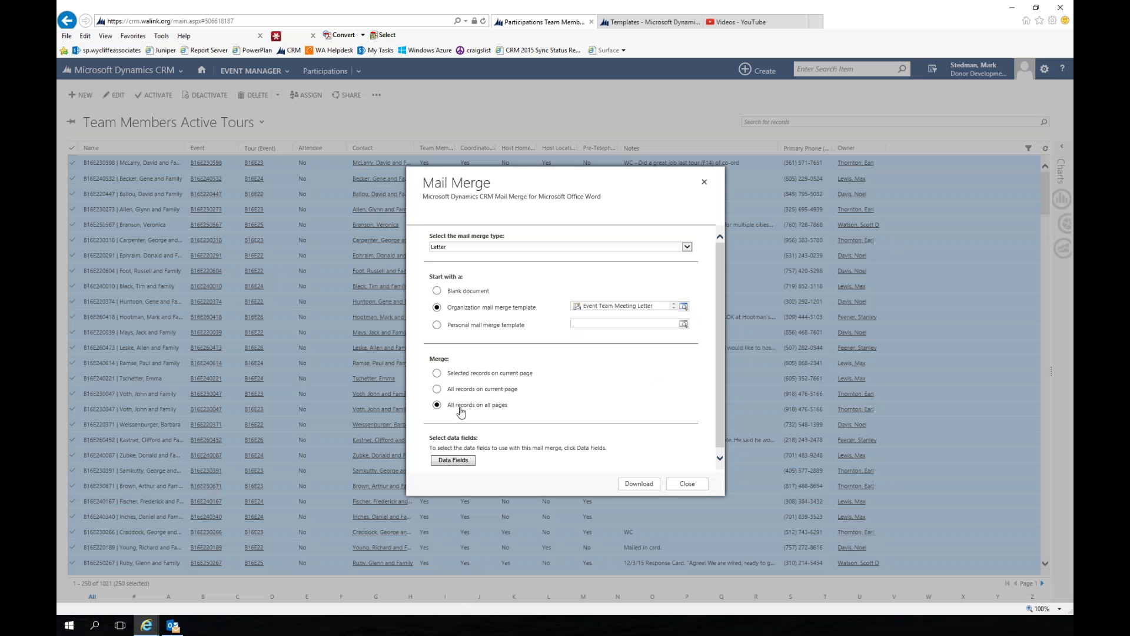
{"action": "left_click", "coordinate": [468, 394]}
{"action": "left_click", "coordinate": [466, 376]}
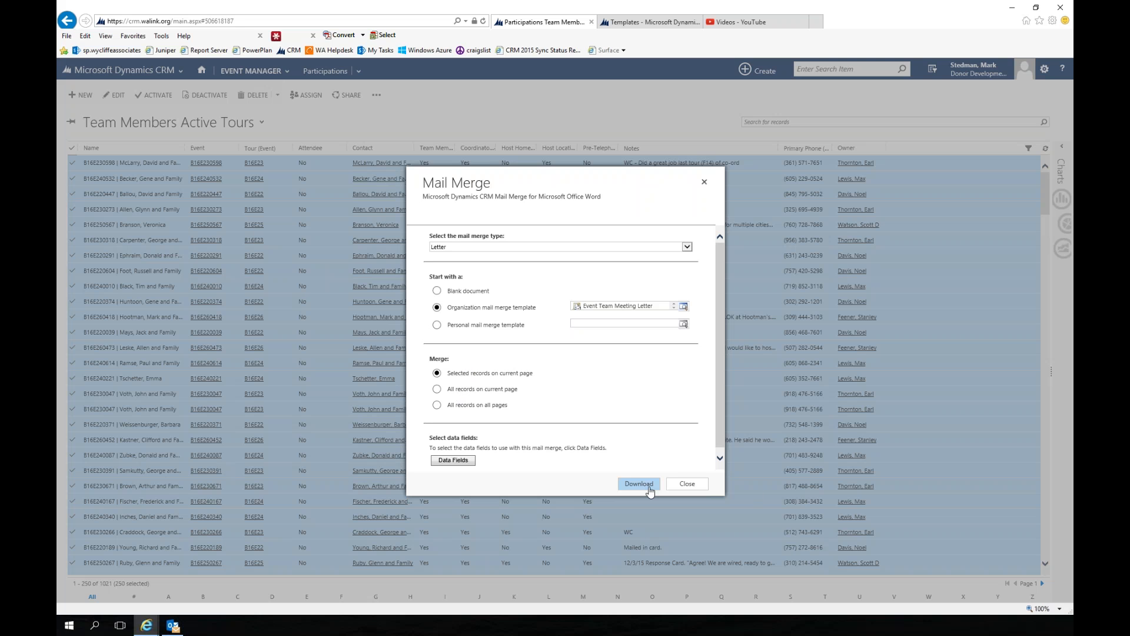
- Download the mail merge document, open it in Word, and enable editing and macros
{"action": "left_click", "coordinate": [649, 489]}
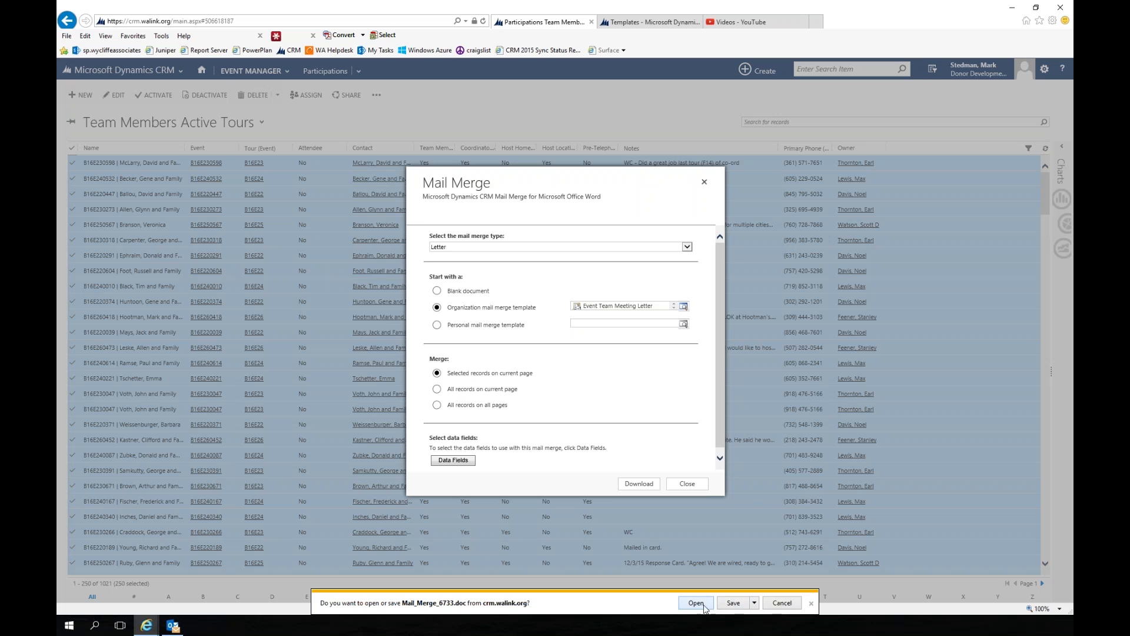
{"action": "left_click", "coordinate": [696, 604]}
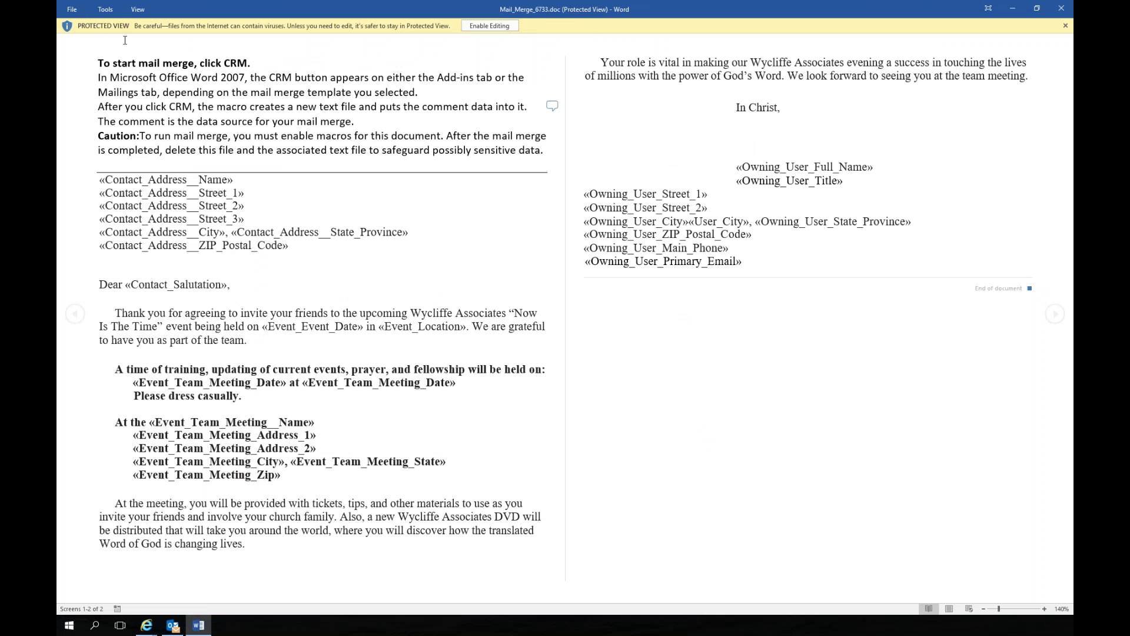
{"action": "left_click", "coordinate": [495, 25]}
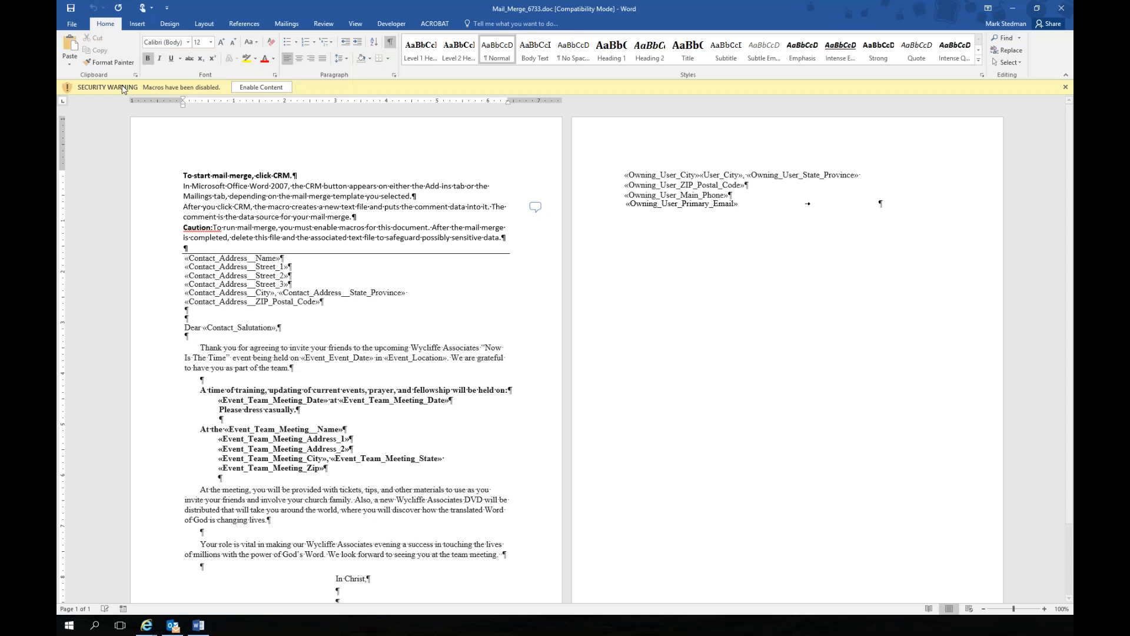
{"action": "left_click", "coordinate": [260, 90]}
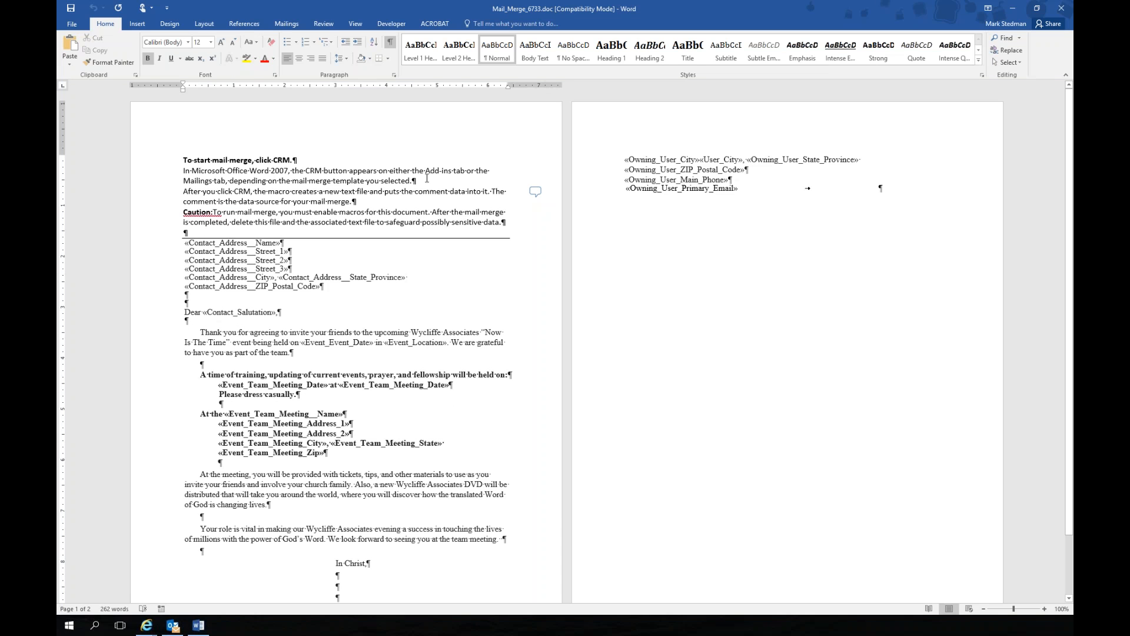
- Run the CRM mail merge in the document and accept the full recipient list
{"action": "left_click_drag", "start_coordinate": [272, 172], "coordinate": [288, 171]}
{"action": "left_click", "coordinate": [287, 171]}
{"action": "left_click", "coordinate": [289, 24]}
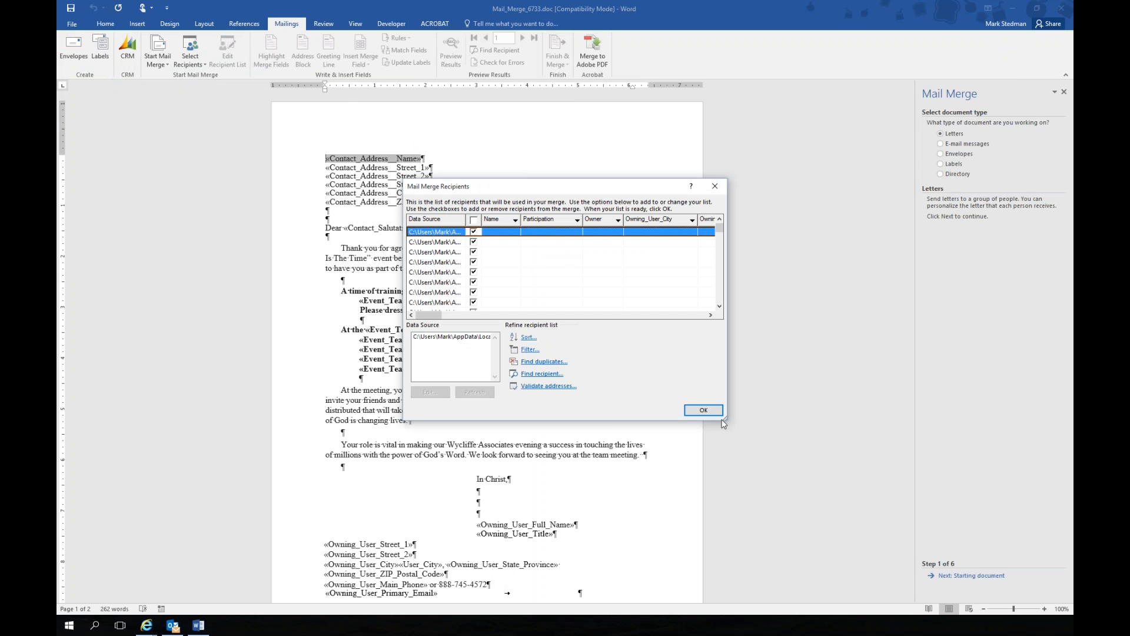
{"action": "left_click", "coordinate": [704, 410]}
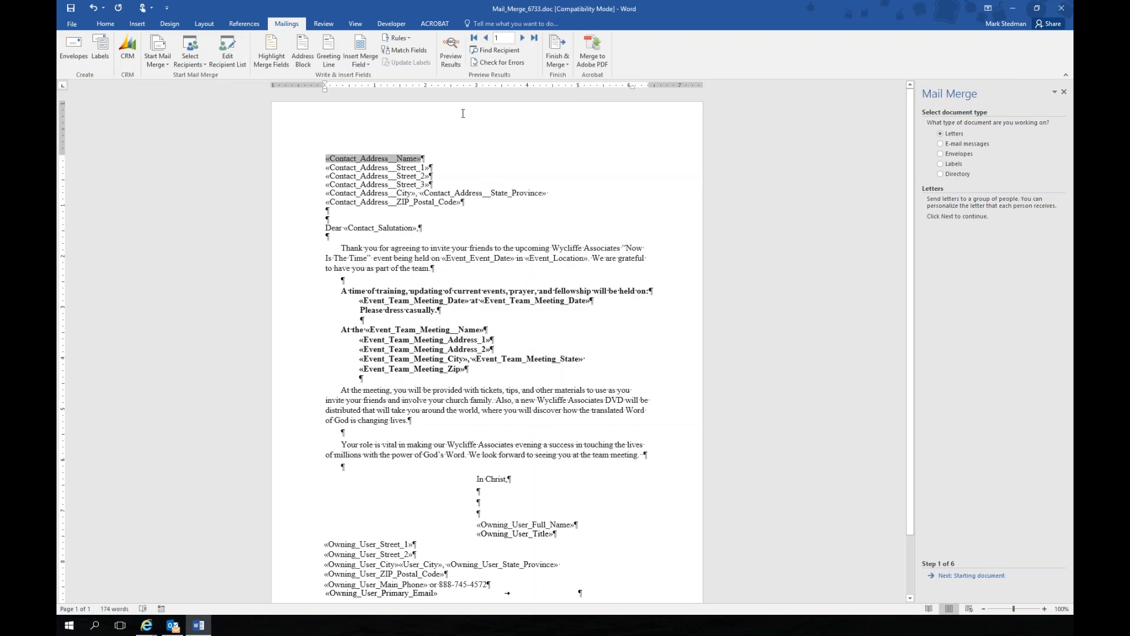
- Preview the merged results and check the first letter's team meeting location lines
{"action": "left_click", "coordinate": [453, 47]}
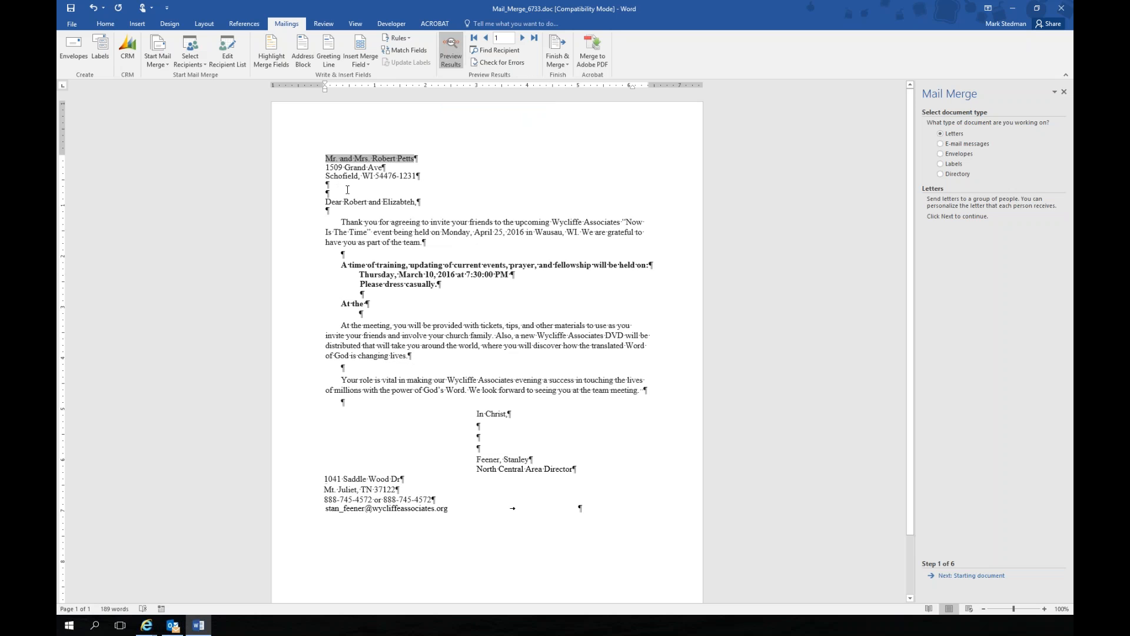
{"action": "scroll", "coordinate": [478, 247], "scroll_direction": "down", "scroll_amount": 2}
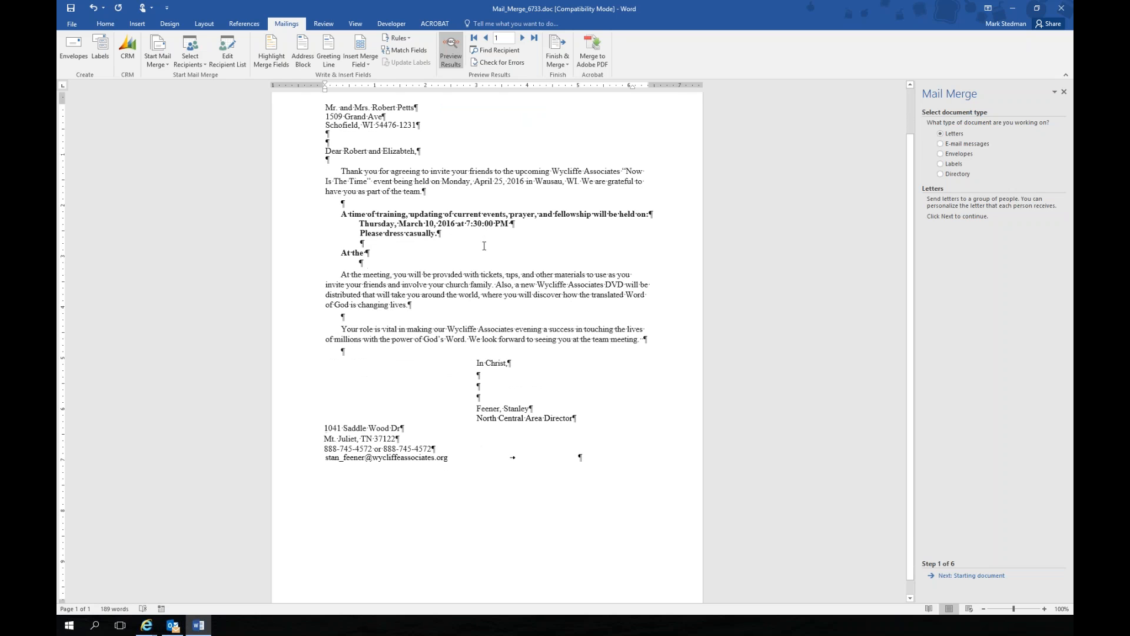
{"action": "scroll", "coordinate": [484, 245], "scroll_direction": "up", "scroll_amount": 2}
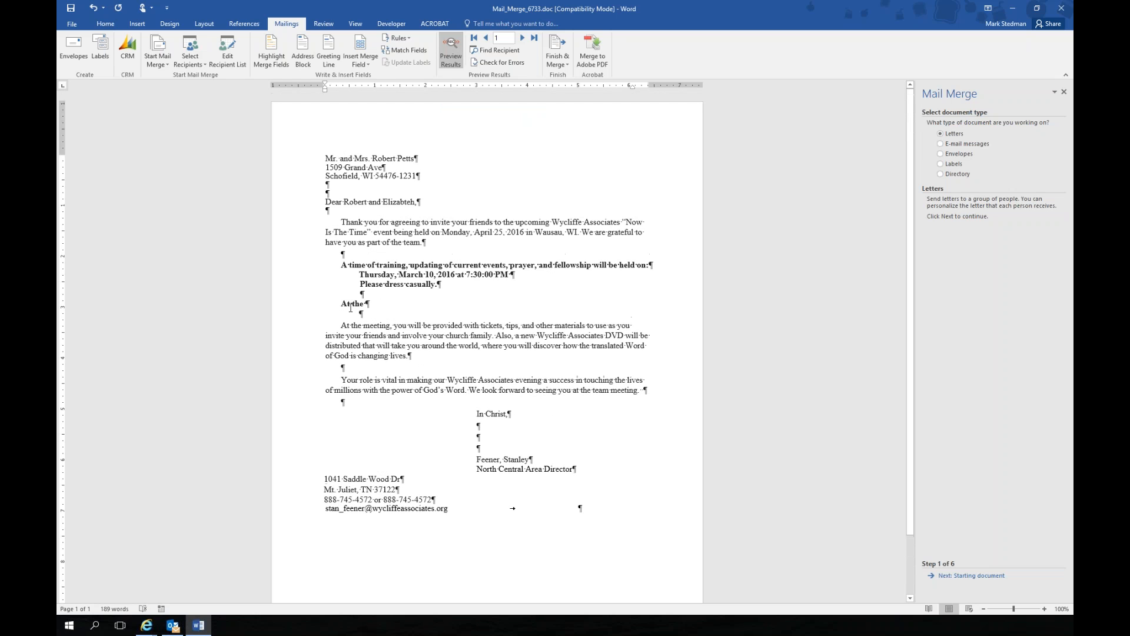
{"action": "left_click", "coordinate": [302, 307]}
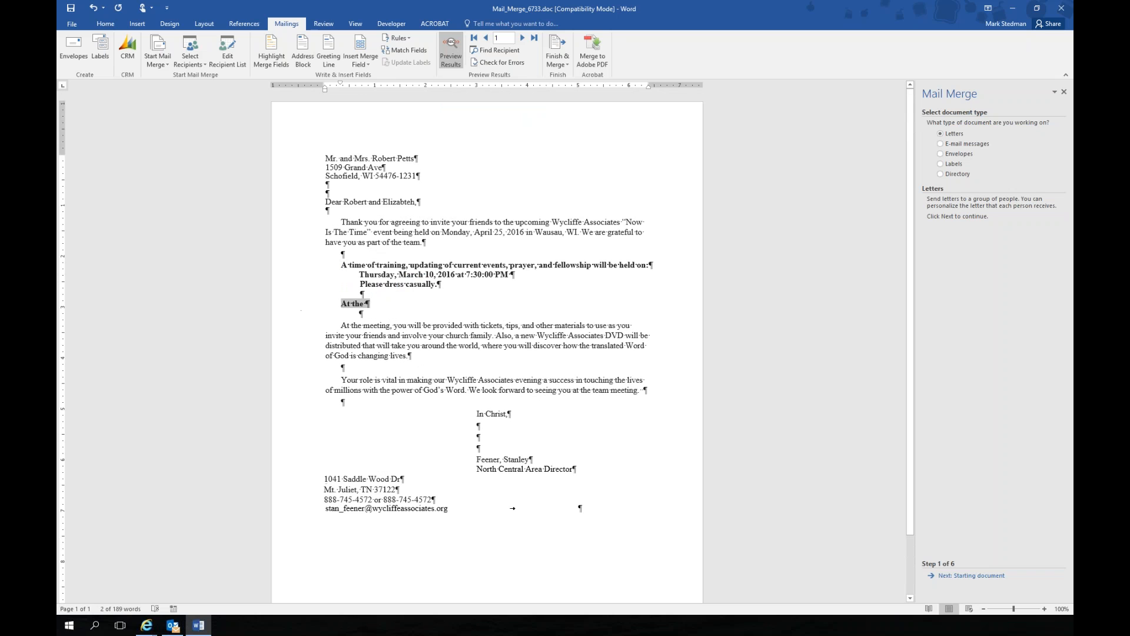
{"action": "left_click", "coordinate": [350, 314]}
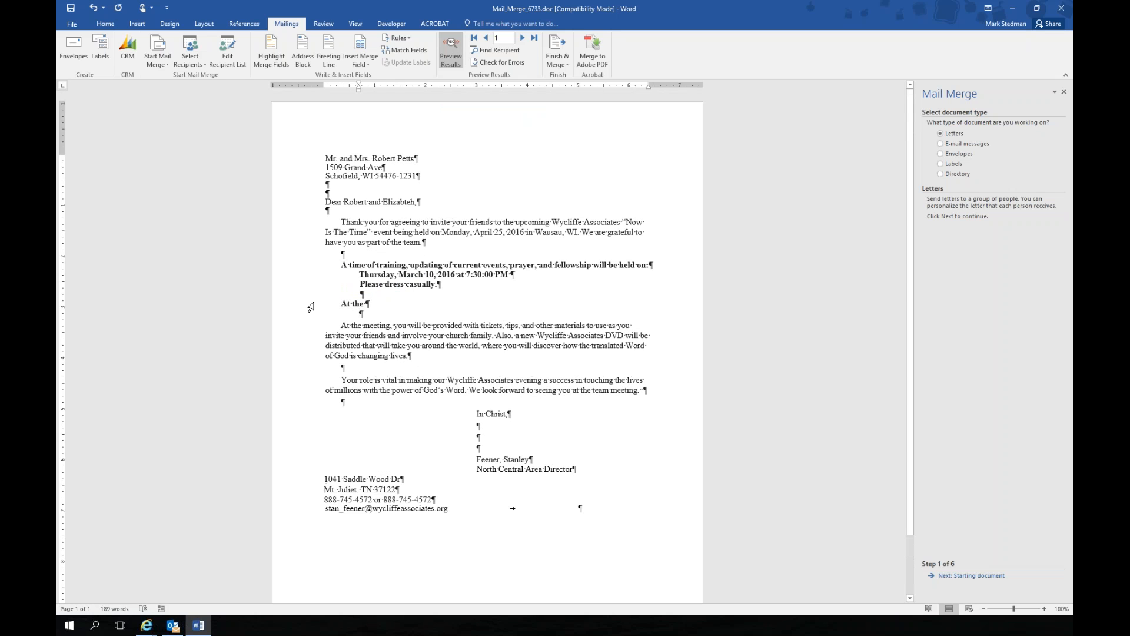
{"action": "left_click", "coordinate": [312, 306]}
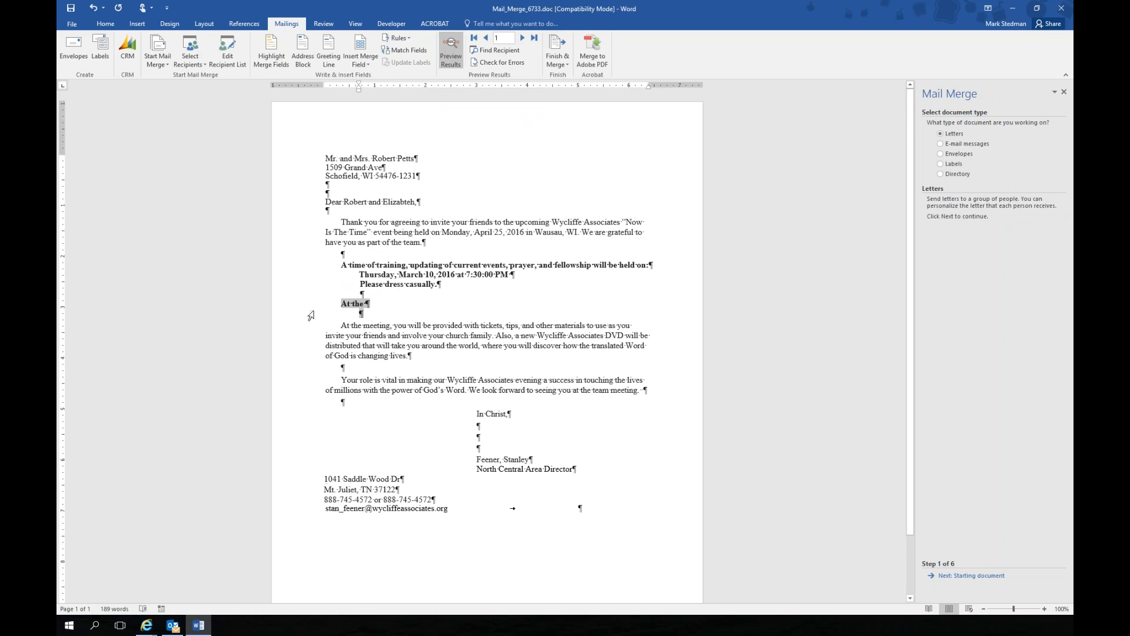
{"action": "left_click", "coordinate": [449, 307]}
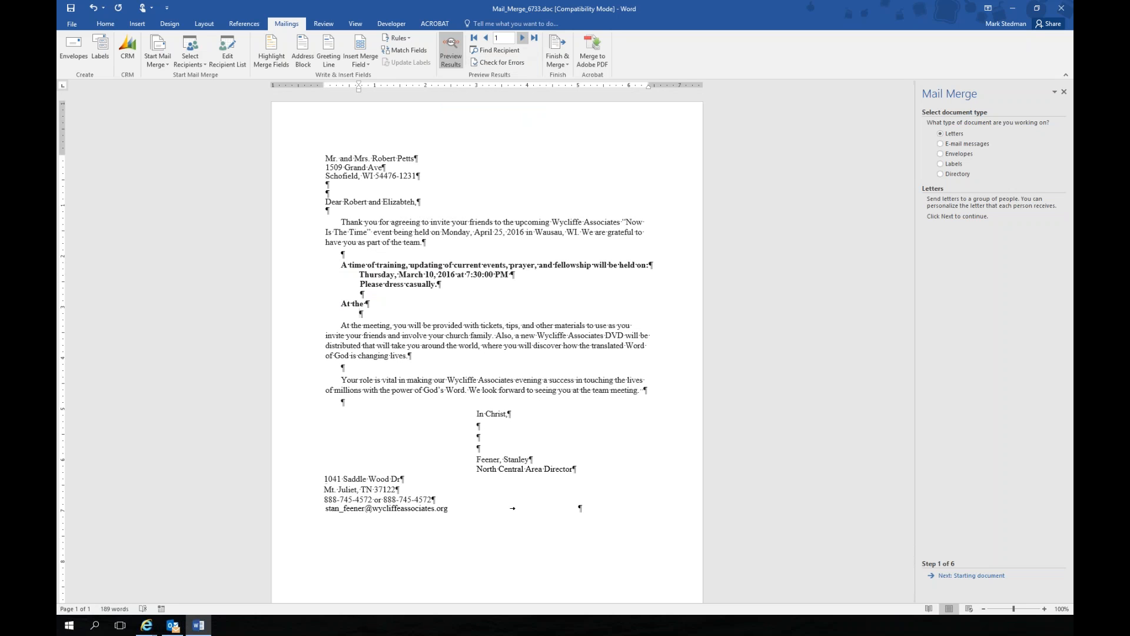
- Go through the previewed letters up to record 11, checking the team meeting date and location details
{"action": "left_click", "coordinate": [522, 38]}
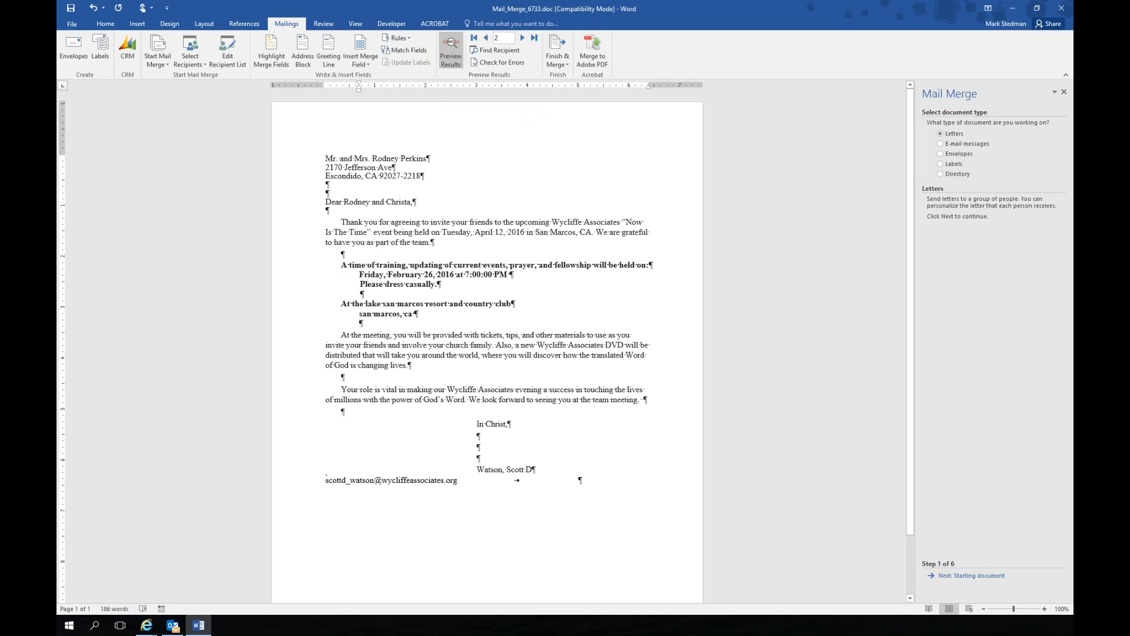
{"action": "left_click_drag", "start_coordinate": [312, 304], "coordinate": [312, 314]}
{"action": "left_click", "coordinate": [416, 335]}
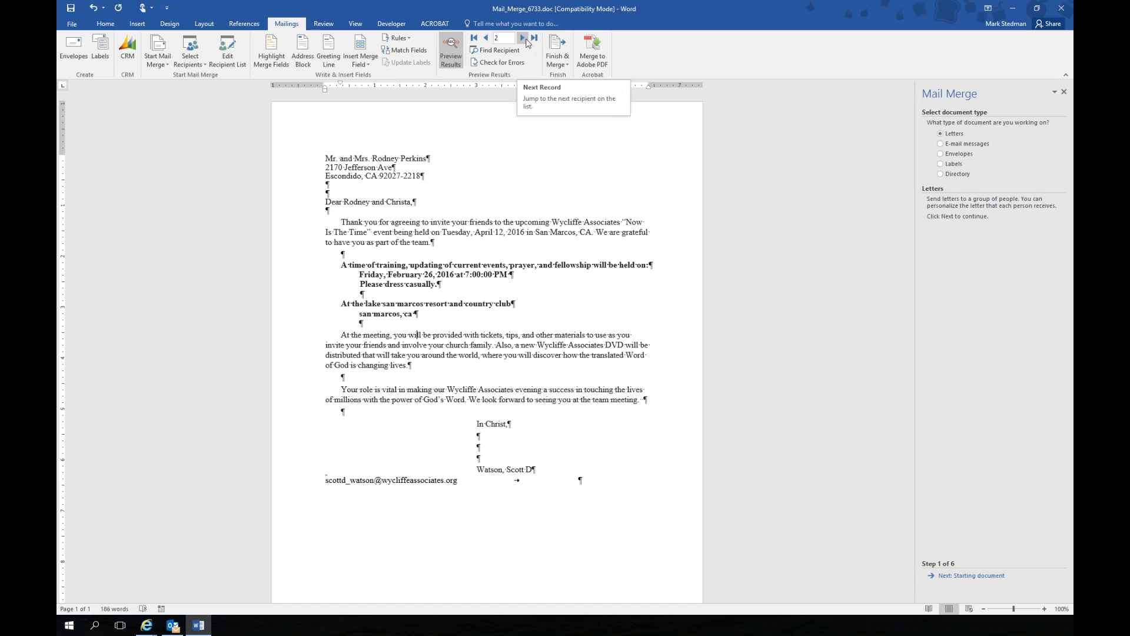
{"action": "left_click", "coordinate": [525, 39]}
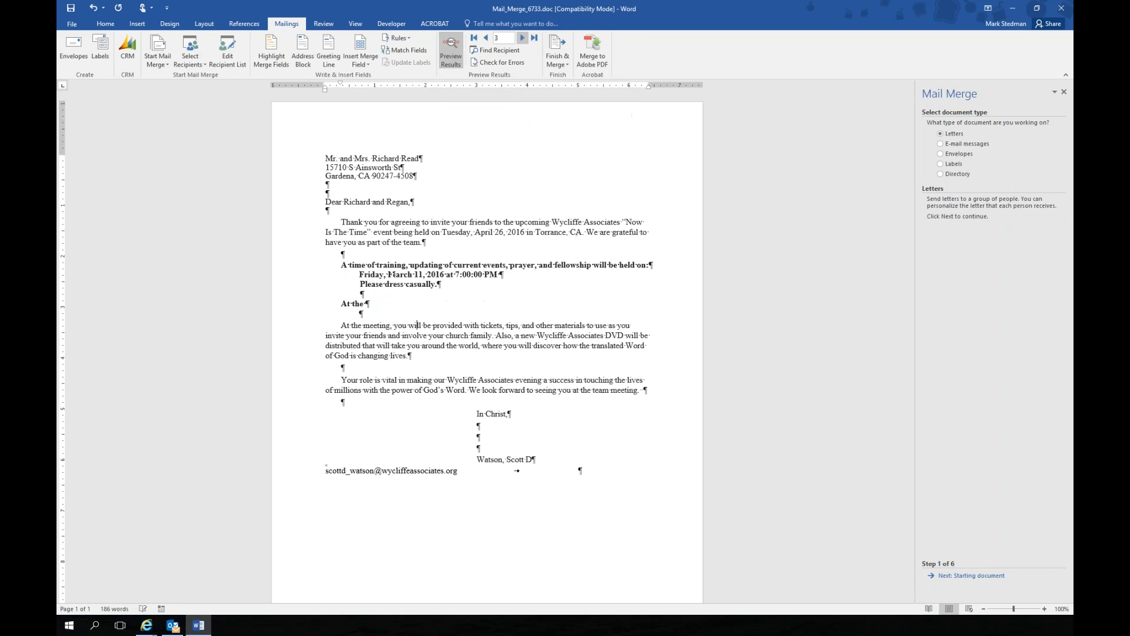
{"action": "left_click", "coordinate": [522, 37]}
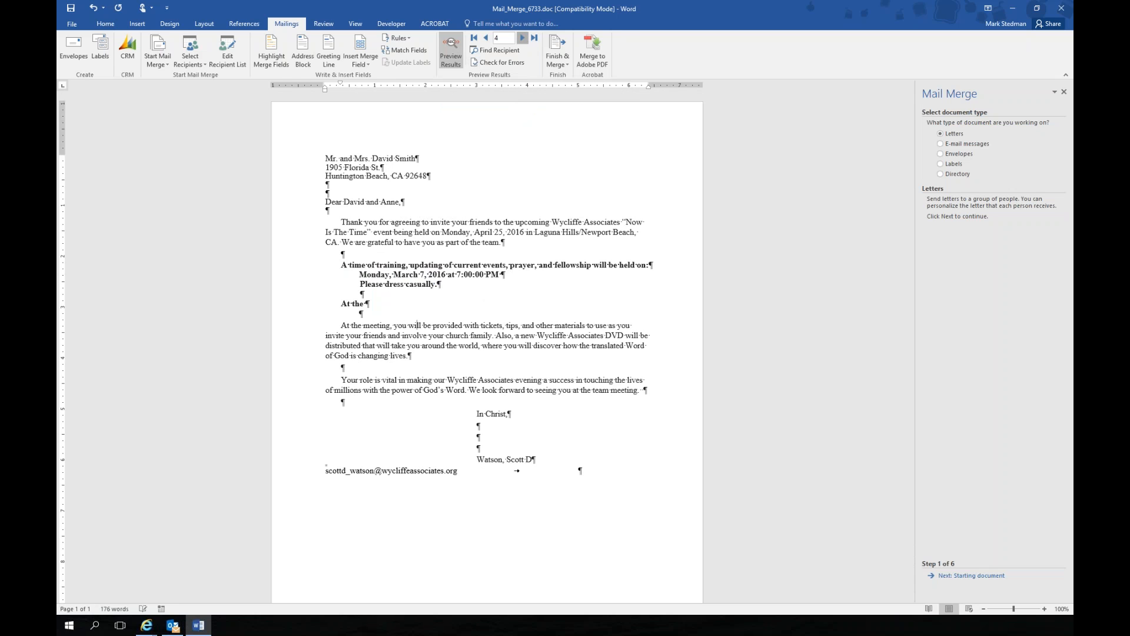
{"action": "left_click", "coordinate": [522, 38]}
{"action": "left_click", "coordinate": [522, 37]}
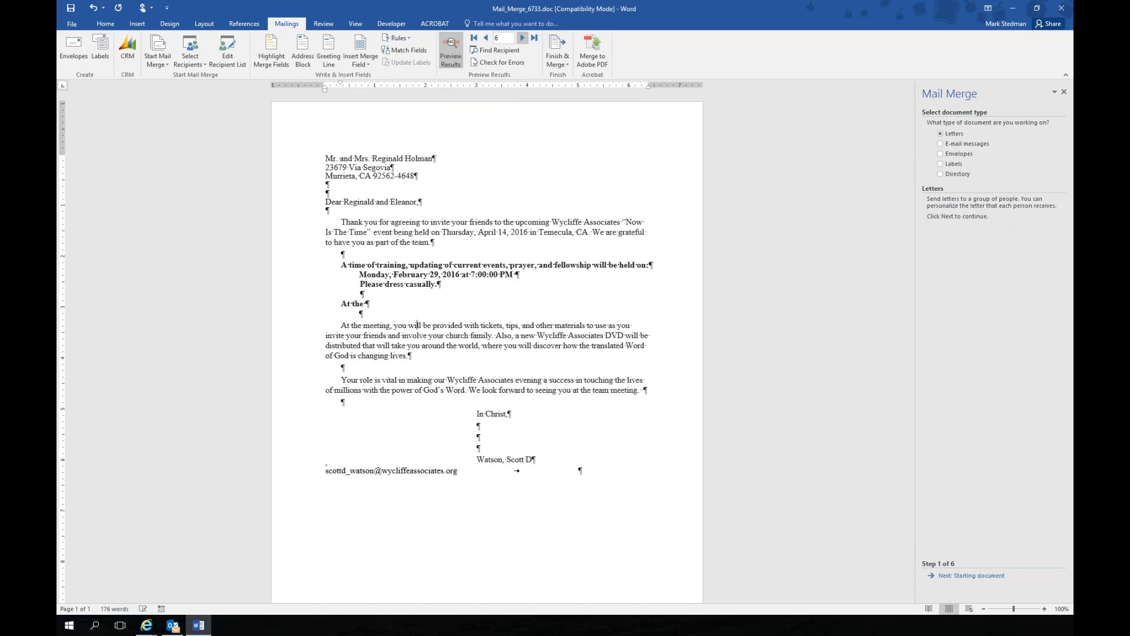
{"action": "left_click", "coordinate": [522, 37]}
{"action": "left_click", "coordinate": [522, 38]}
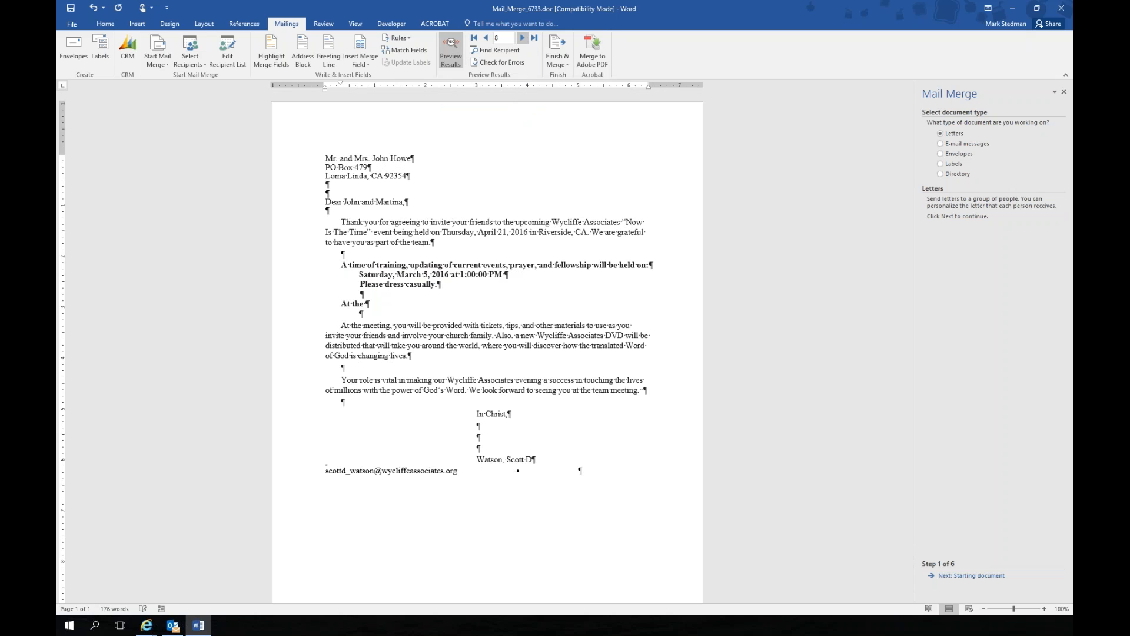
{"action": "left_click", "coordinate": [522, 38]}
{"action": "left_click", "coordinate": [522, 38]}
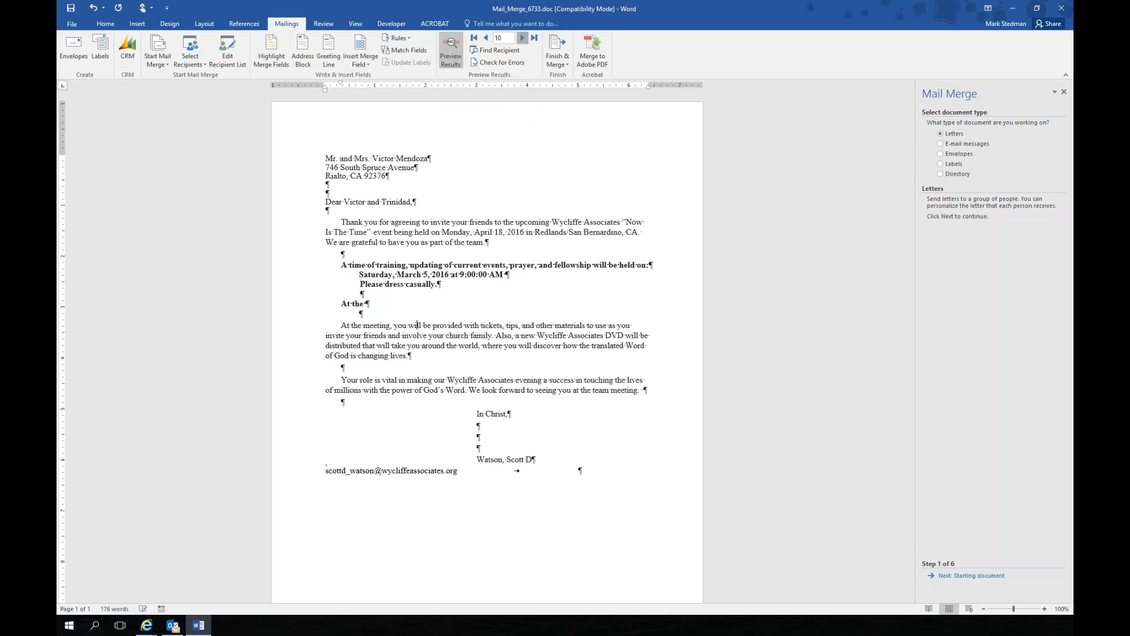
{"action": "left_click", "coordinate": [523, 37]}
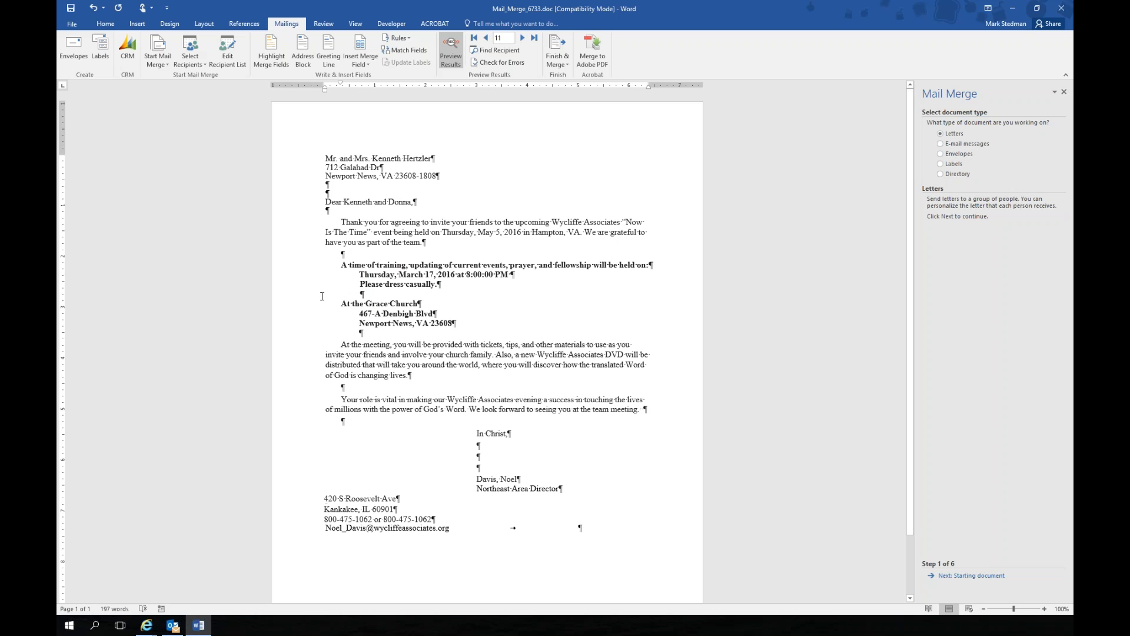
{"action": "left_click_drag", "start_coordinate": [300, 275], "coordinate": [300, 323]}
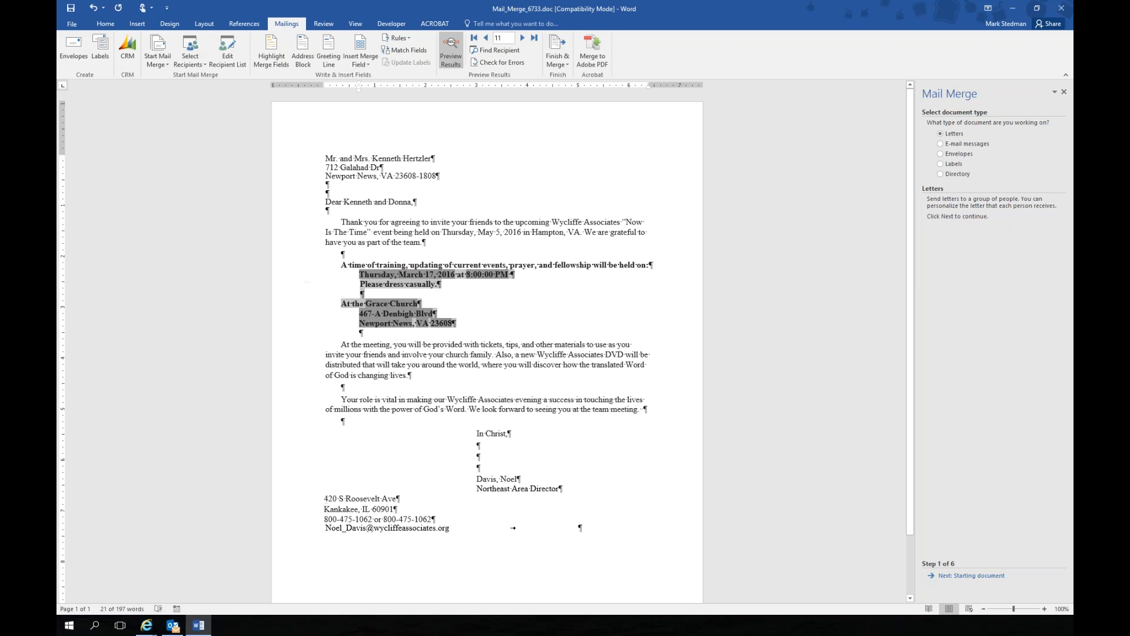
- Check the signature name and title and the sender's contact lines in the previewed letter for record 11
{"action": "left_click", "coordinate": [477, 323]}
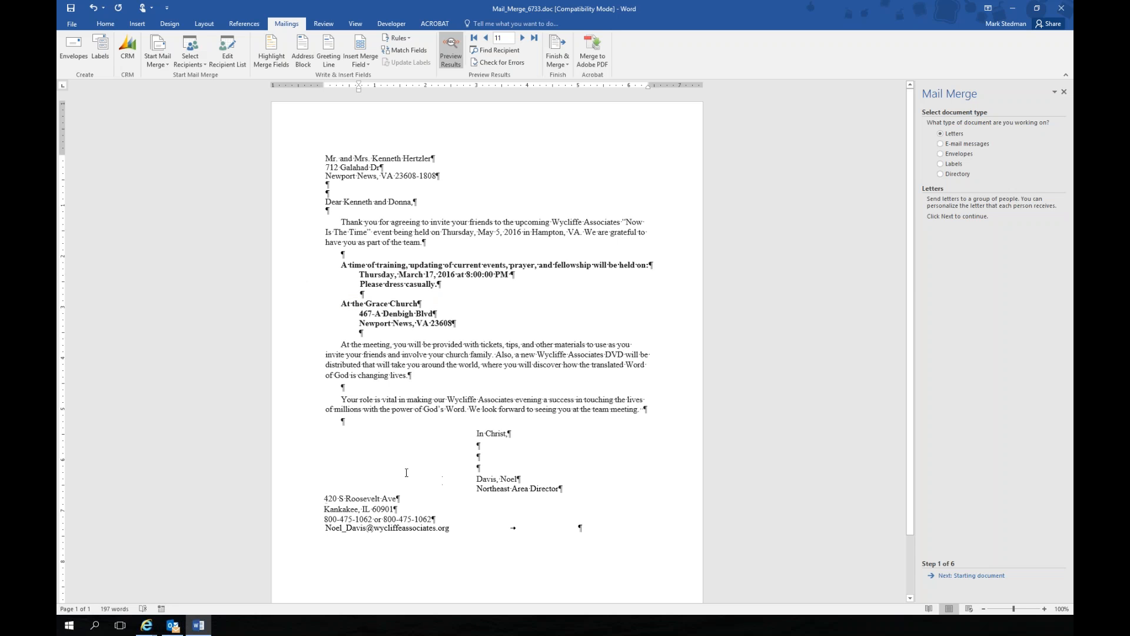
{"action": "left_click", "coordinate": [296, 481]}
{"action": "left_click", "coordinate": [291, 489]}
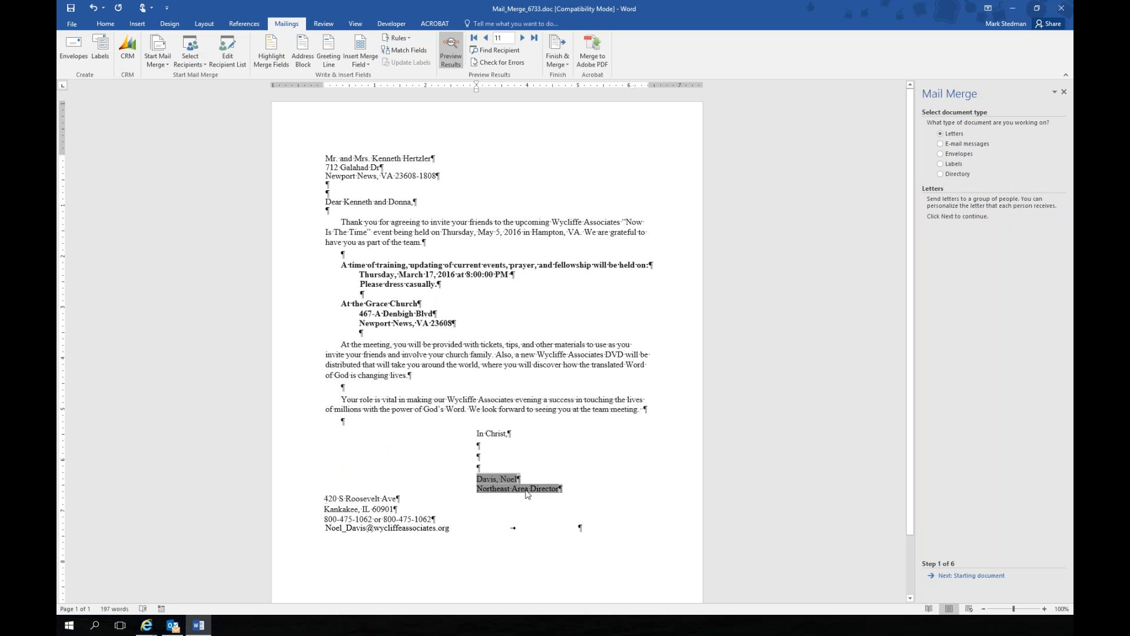
{"action": "left_click_drag", "start_coordinate": [291, 499], "coordinate": [290, 529]}
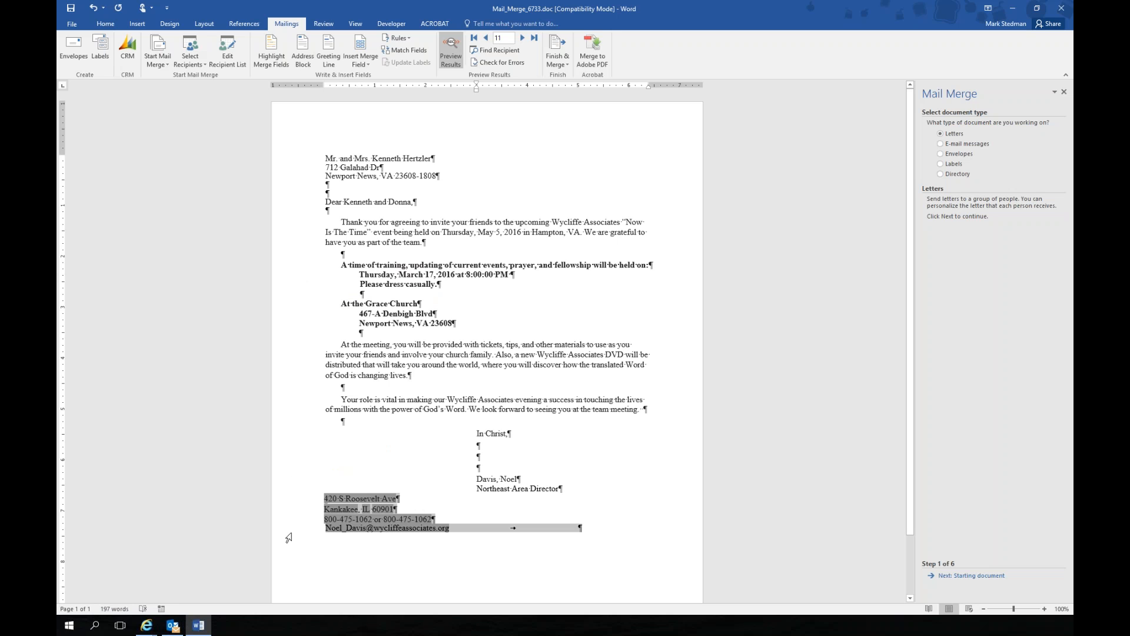
{"action": "left_click", "coordinate": [520, 539]}
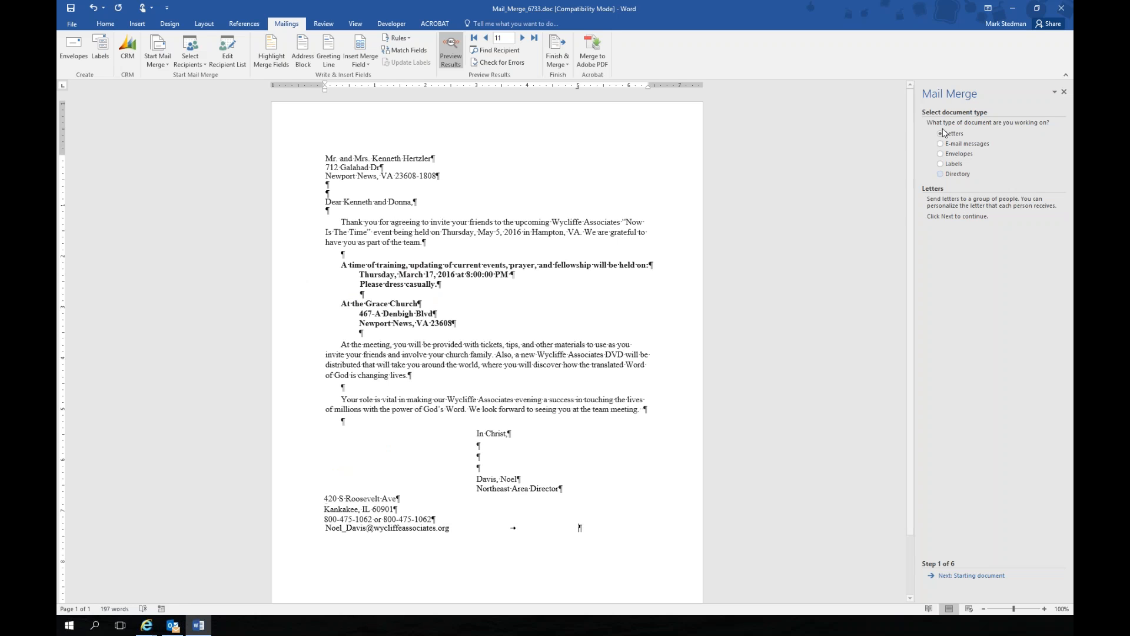
- Complete the Mail Merge wizard for letters using the current document and existing list, merging all records into individually editable letters
{"action": "left_click", "coordinate": [162, 65]}
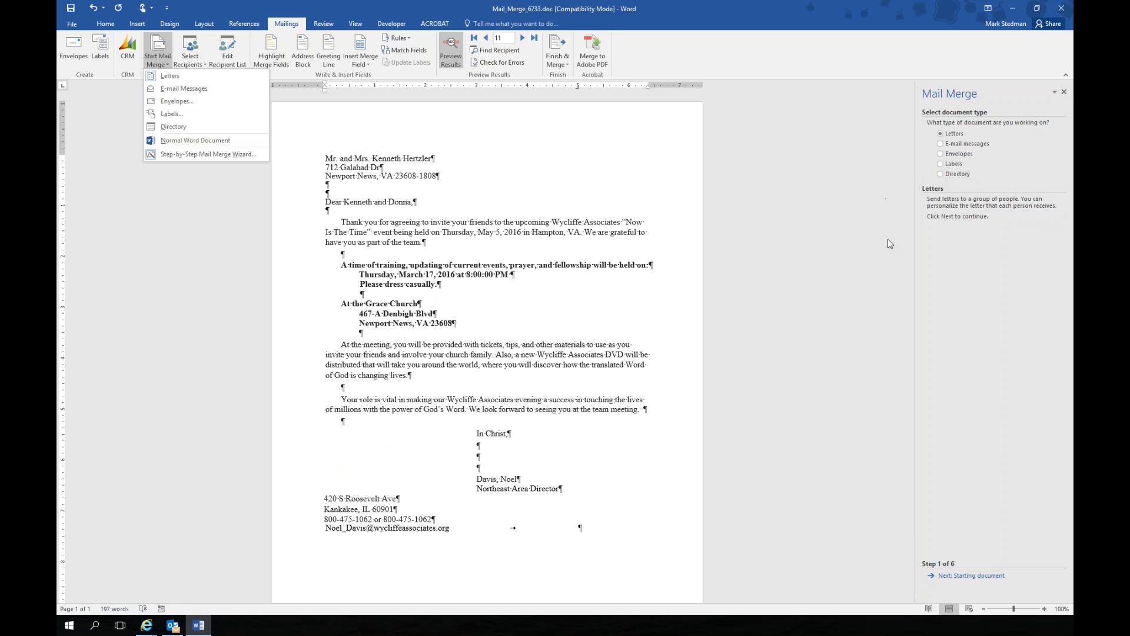
{"action": "left_click", "coordinate": [816, 236]}
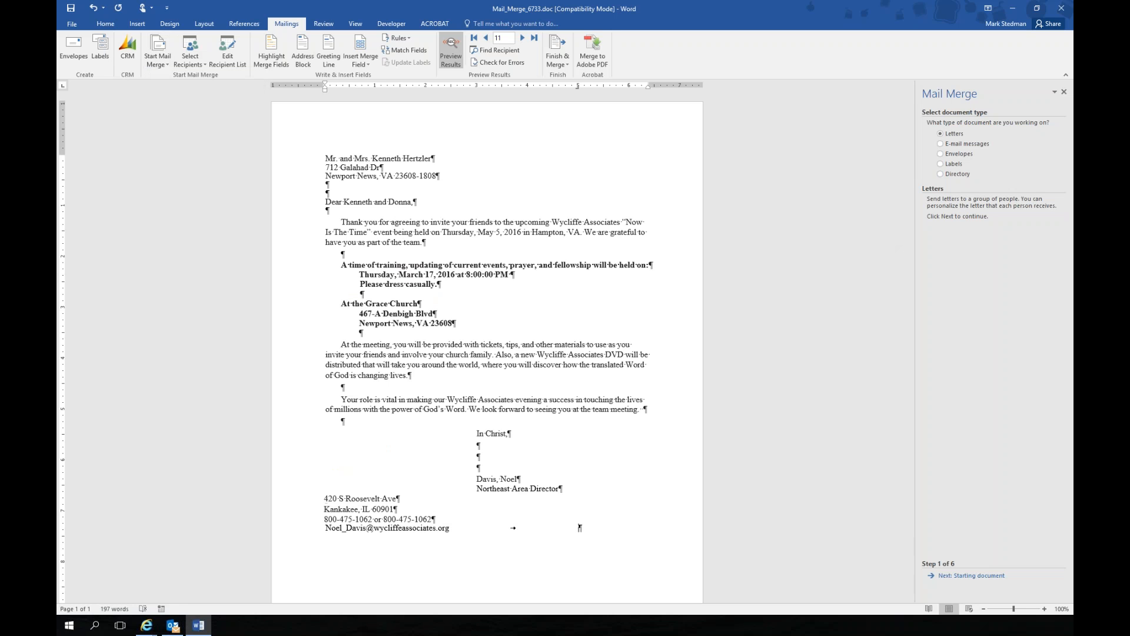
{"action": "left_click", "coordinate": [984, 579]}
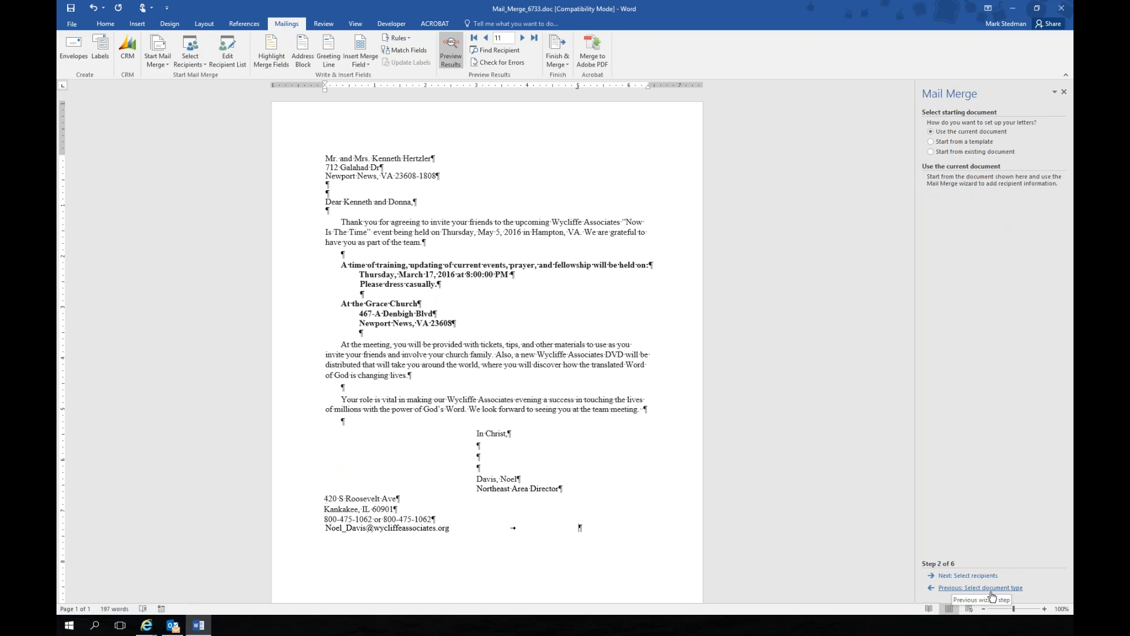
{"action": "left_click", "coordinate": [987, 576]}
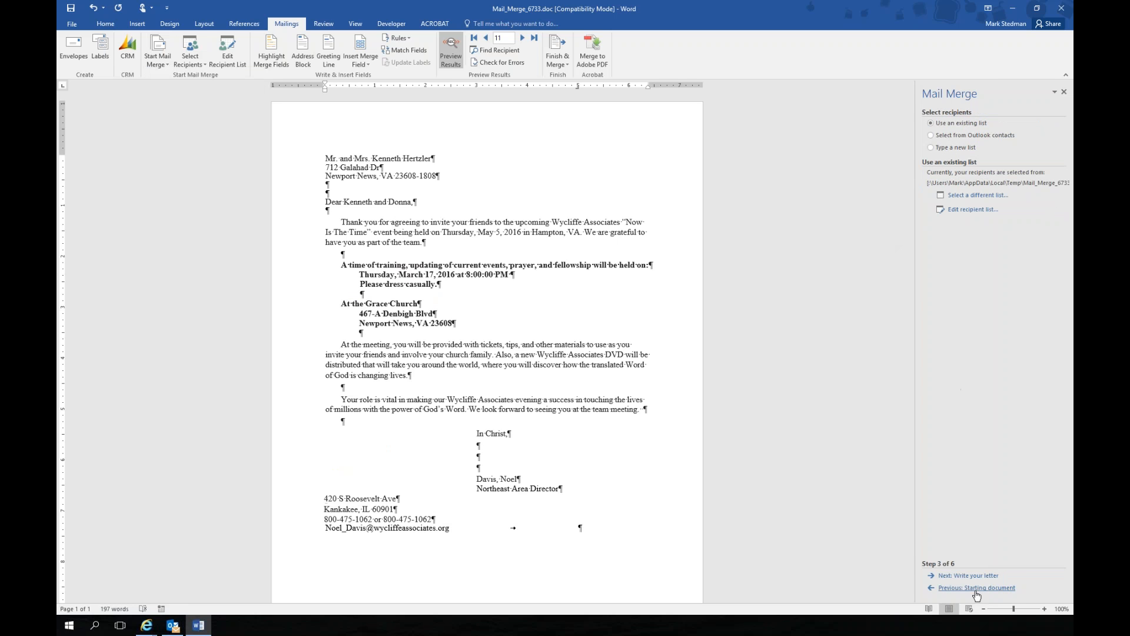
{"action": "left_click", "coordinate": [954, 576]}
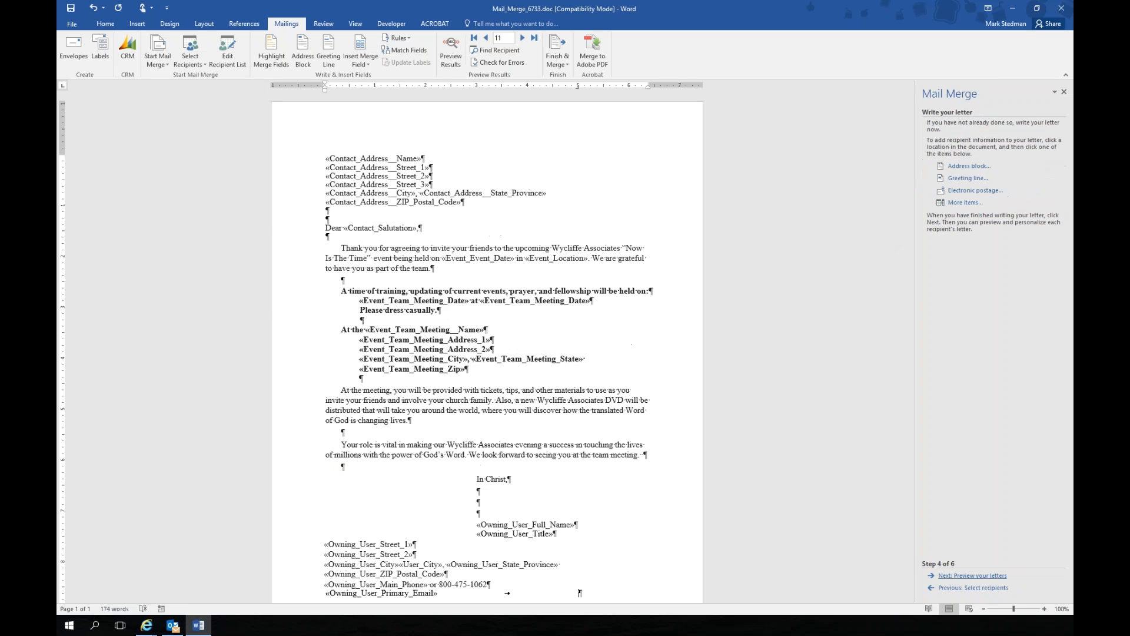
{"action": "left_click", "coordinate": [977, 575]}
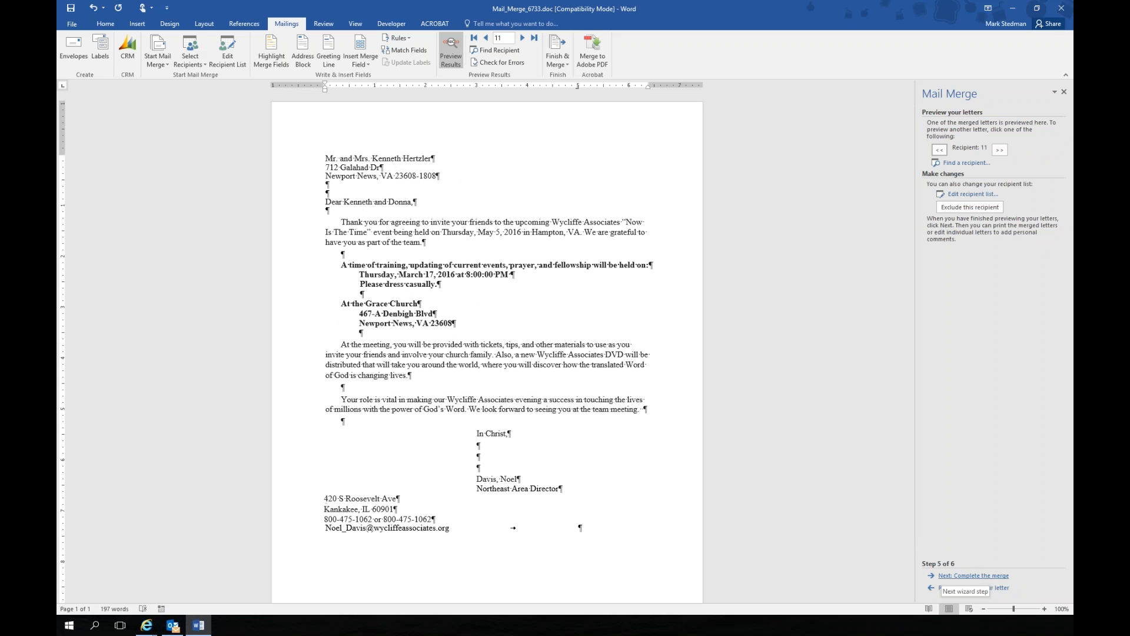
{"action": "left_click", "coordinate": [990, 577]}
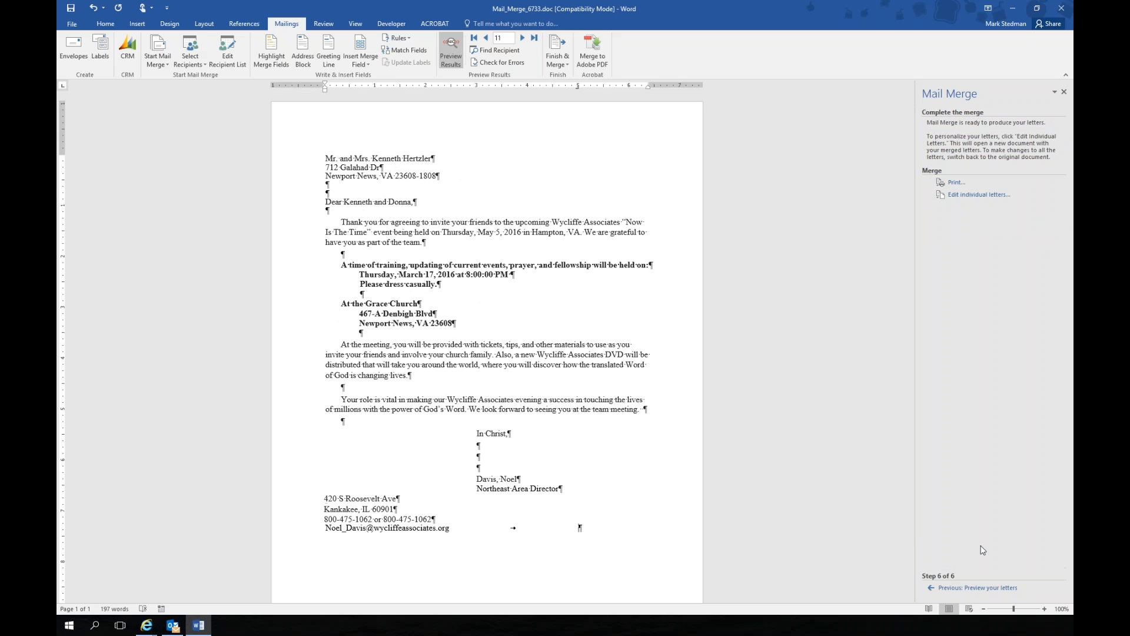
{"action": "left_click", "coordinate": [963, 197]}
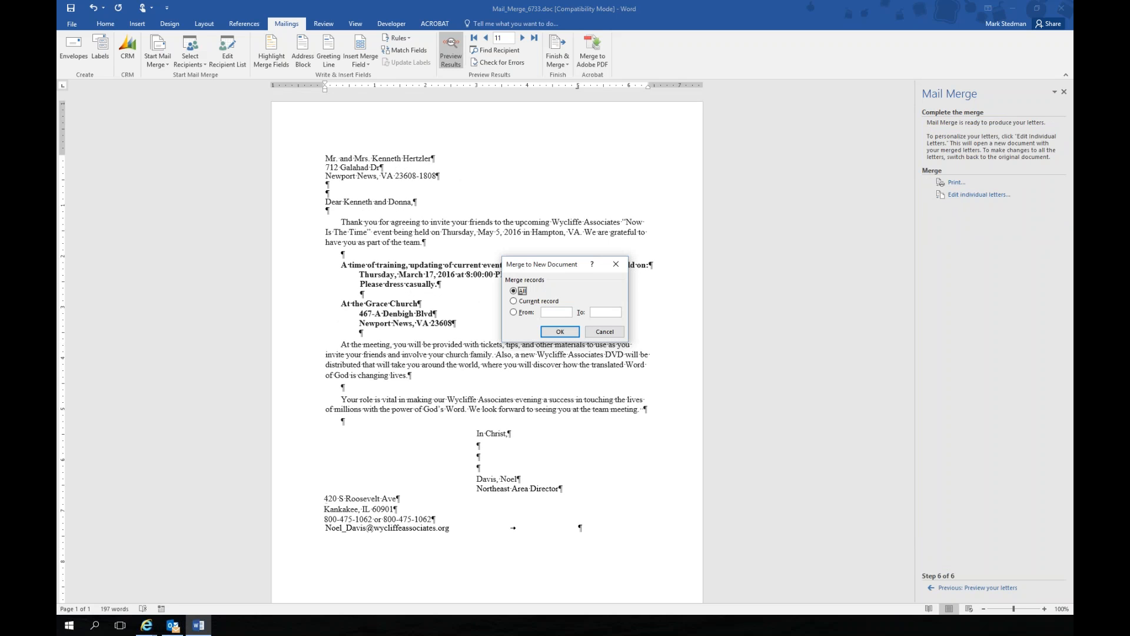
{"action": "left_click", "coordinate": [558, 333]}
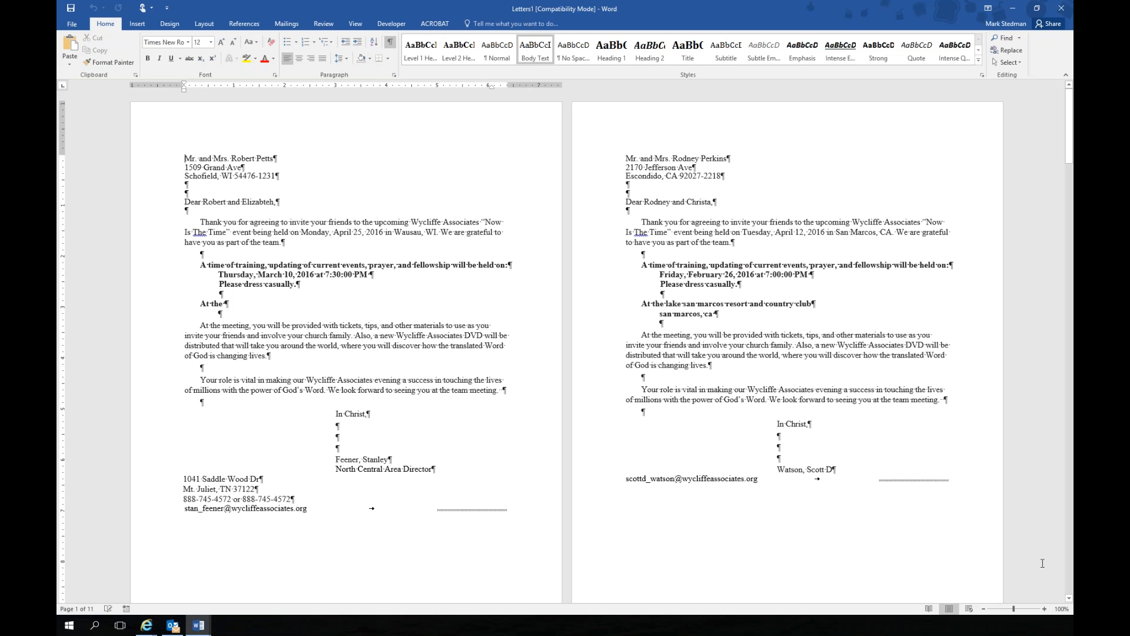
- Look through the merged letters, comparing their event dates, team meeting details and signature blocks
{"action": "scroll", "coordinate": [1067, 556], "scroll_direction": "down", "scroll_amount": 20}
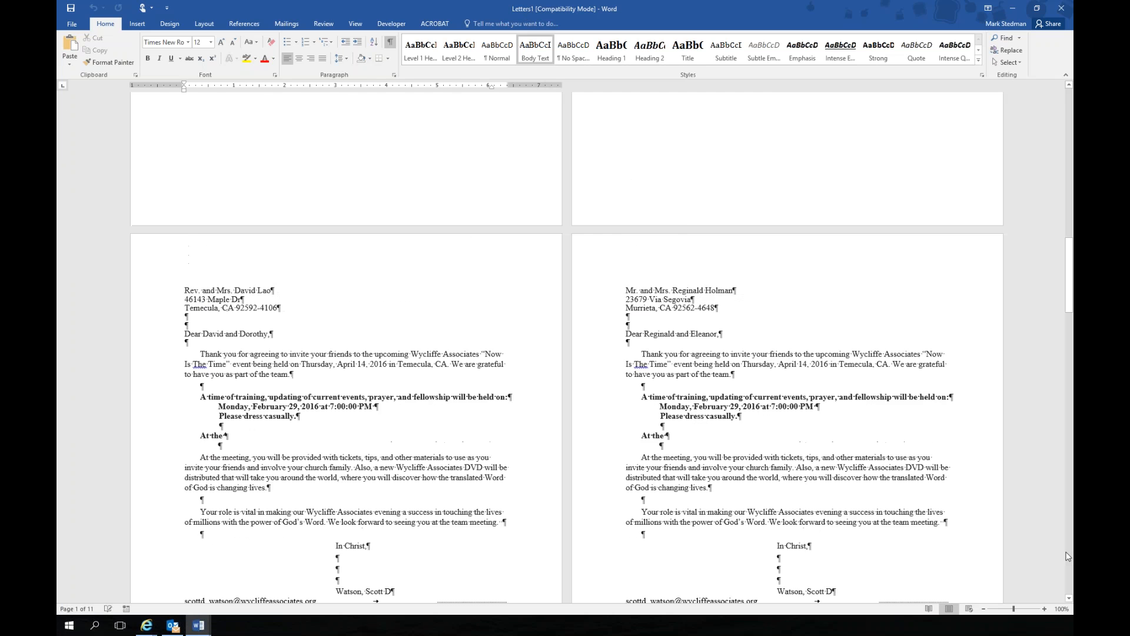
{"action": "scroll", "coordinate": [1067, 557], "scroll_direction": "down", "scroll_amount": 20}
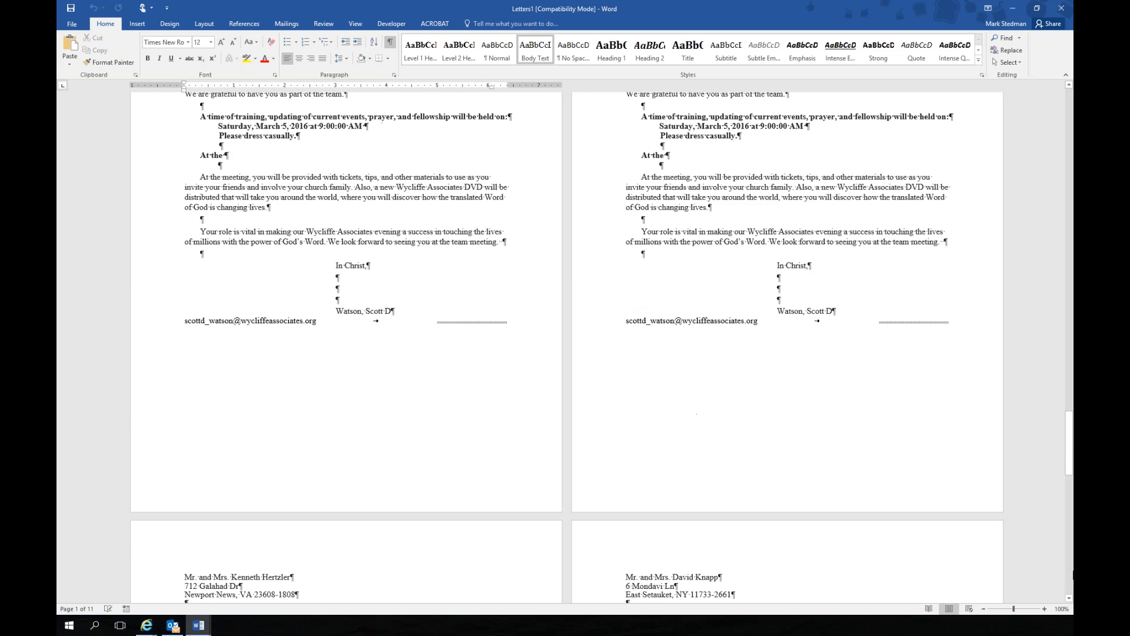
{"action": "scroll", "coordinate": [1045, 593], "scroll_direction": "down", "scroll_amount": 15}
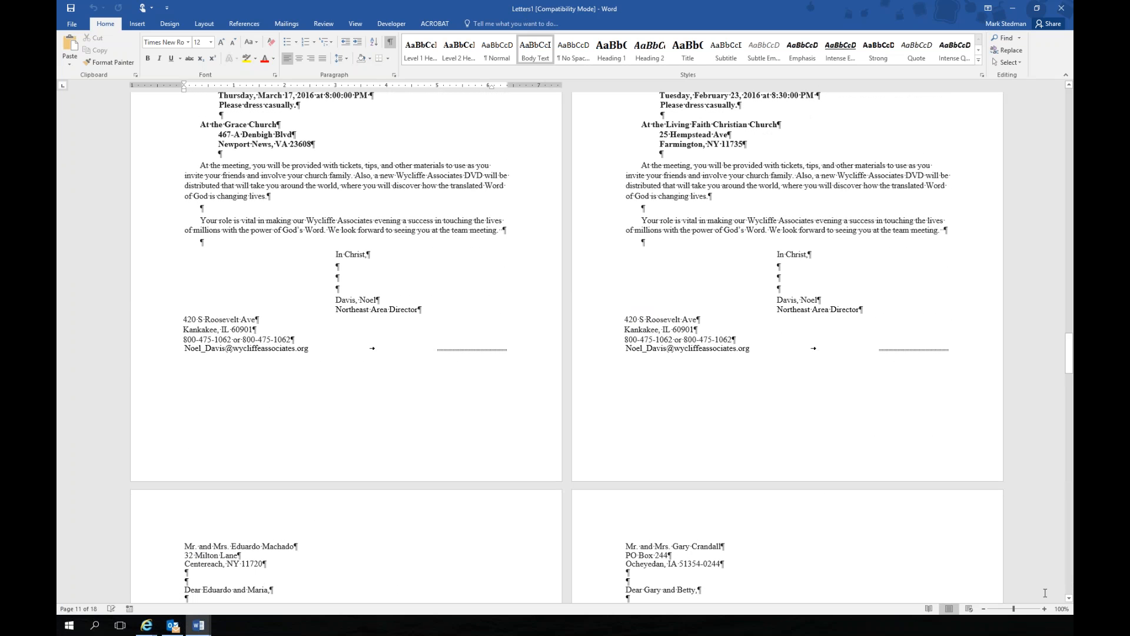
{"action": "scroll", "coordinate": [1072, 587], "scroll_direction": "down", "scroll_amount": 20}
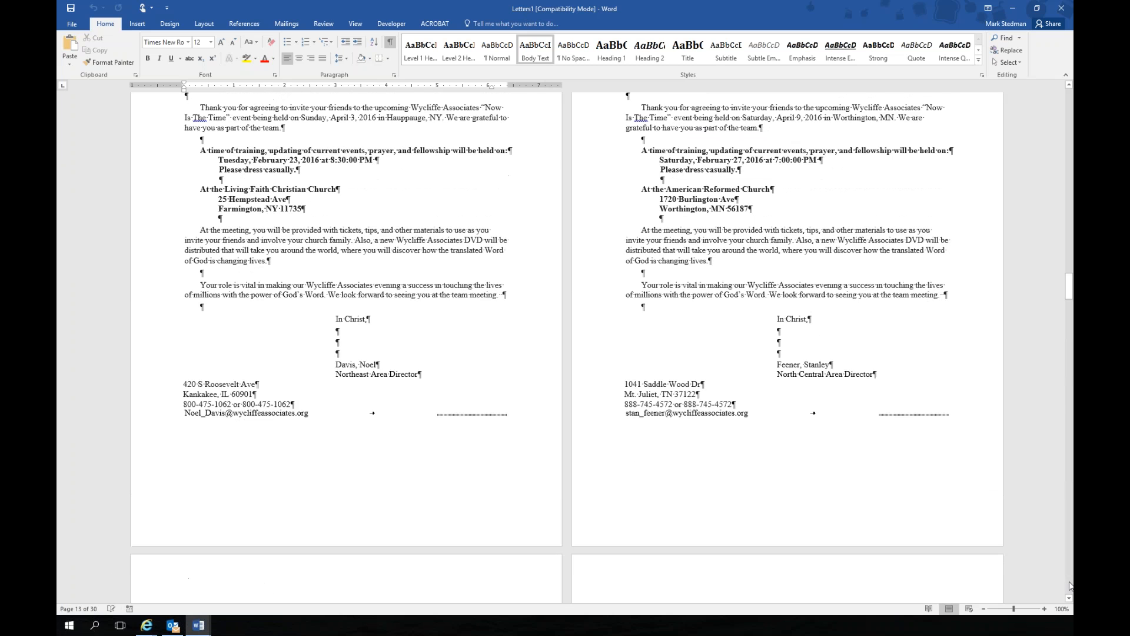
{"action": "scroll", "coordinate": [1070, 586], "scroll_direction": "down", "scroll_amount": 10}
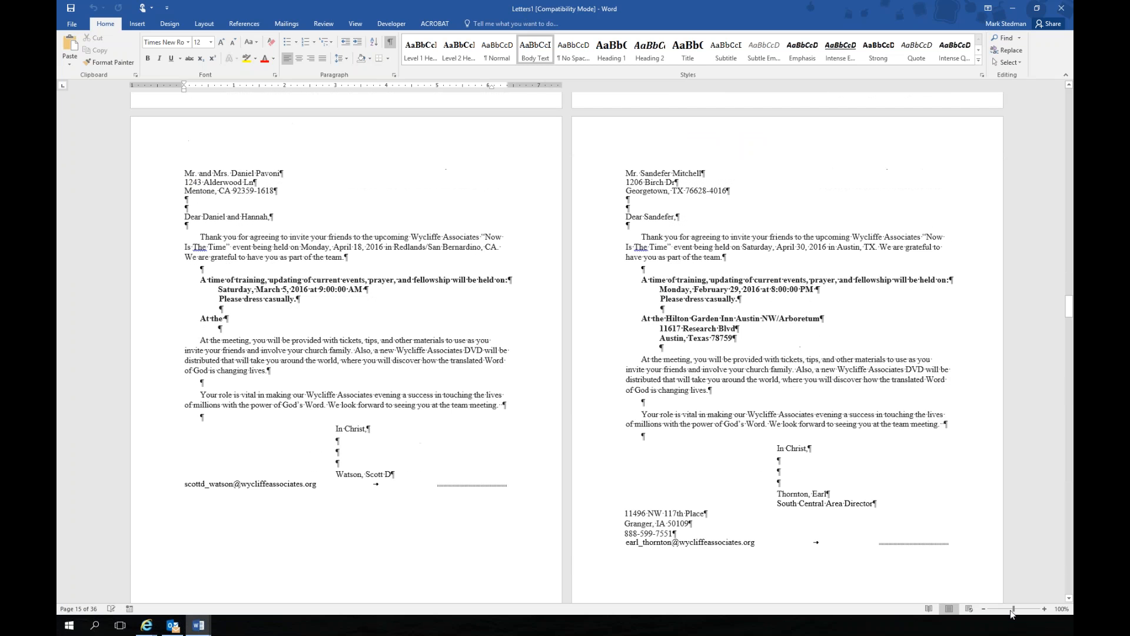
- Examine the letter on page 15 at 140% zoom, focusing on the location lines after "At the"
{"action": "left_click", "coordinate": [1044, 609]}
{"action": "left_click", "coordinate": [1045, 608]}
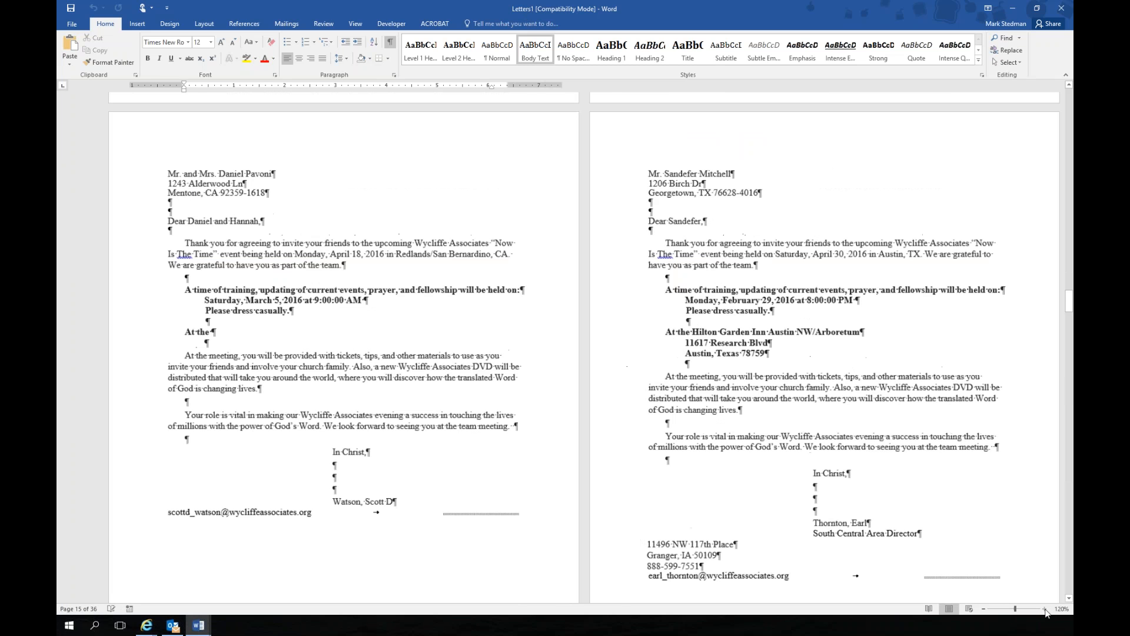
{"action": "left_click", "coordinate": [1045, 609]}
{"action": "left_click", "coordinate": [1044, 609]}
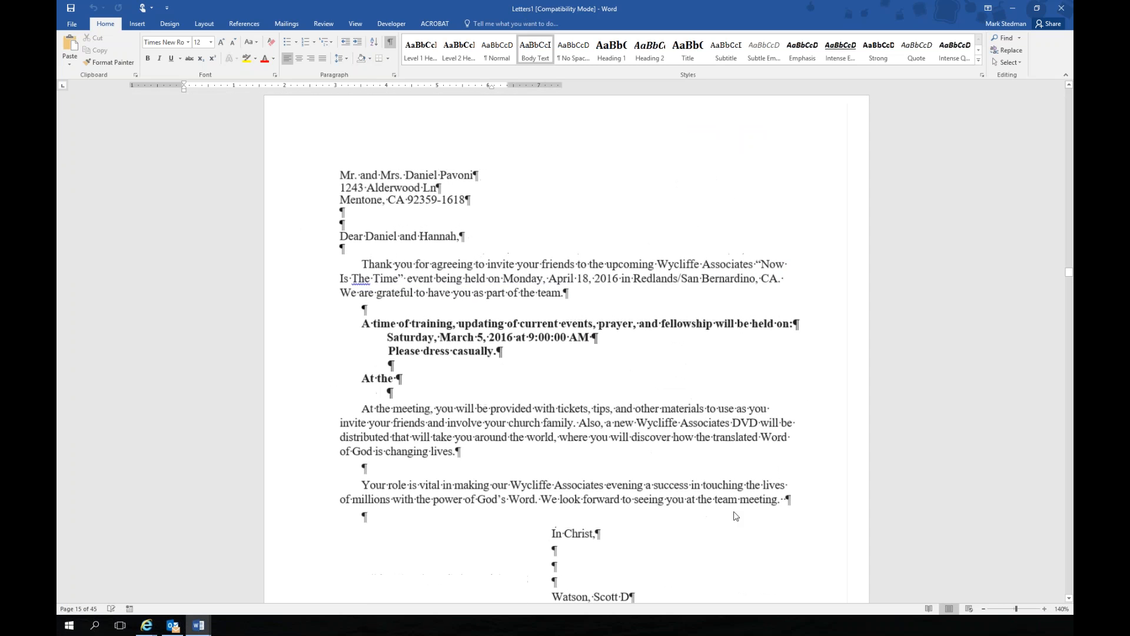
{"action": "scroll", "coordinate": [596, 289], "scroll_direction": "down", "scroll_amount": 5}
{"action": "scroll", "coordinate": [611, 360], "scroll_direction": "up", "scroll_amount": 4}
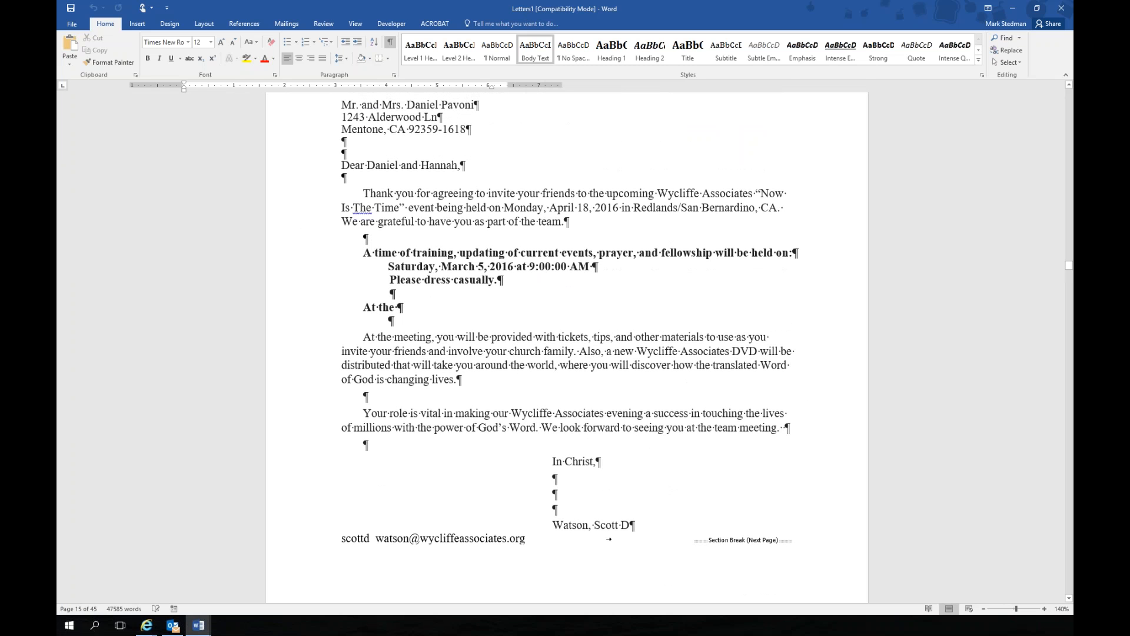
{"action": "left_click", "coordinate": [307, 308]}
{"action": "left_click", "coordinate": [390, 321]}
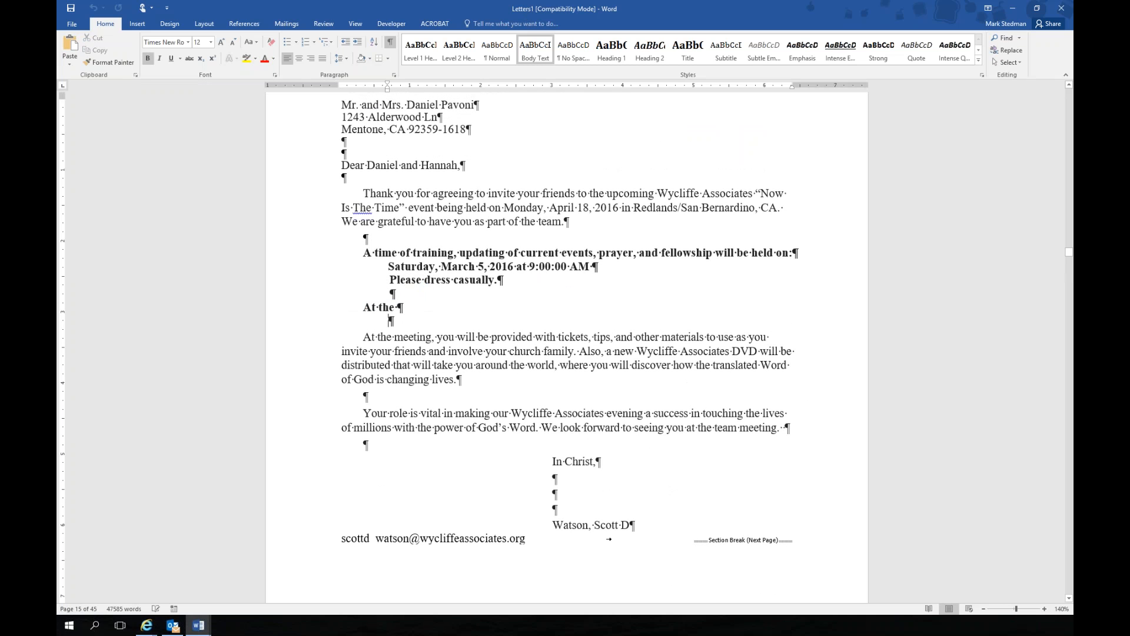
- Close the merged letters and the mail merge document without saving, and dismiss the CRM Mail Merge dialog
{"action": "left_click", "coordinate": [1062, 8]}
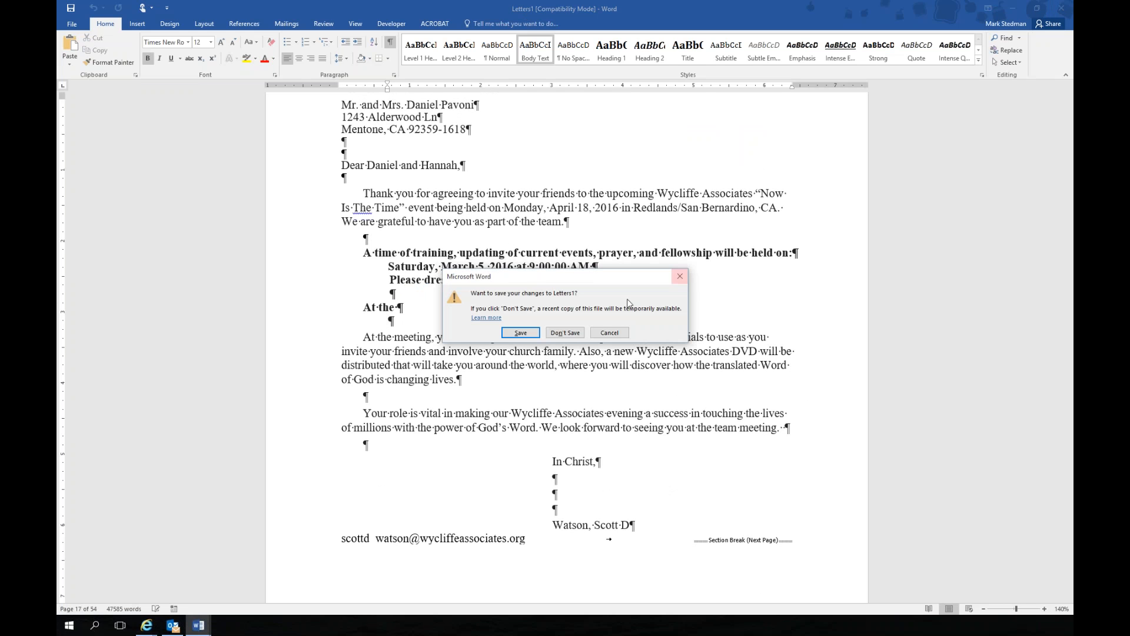
{"action": "left_click", "coordinate": [577, 333]}
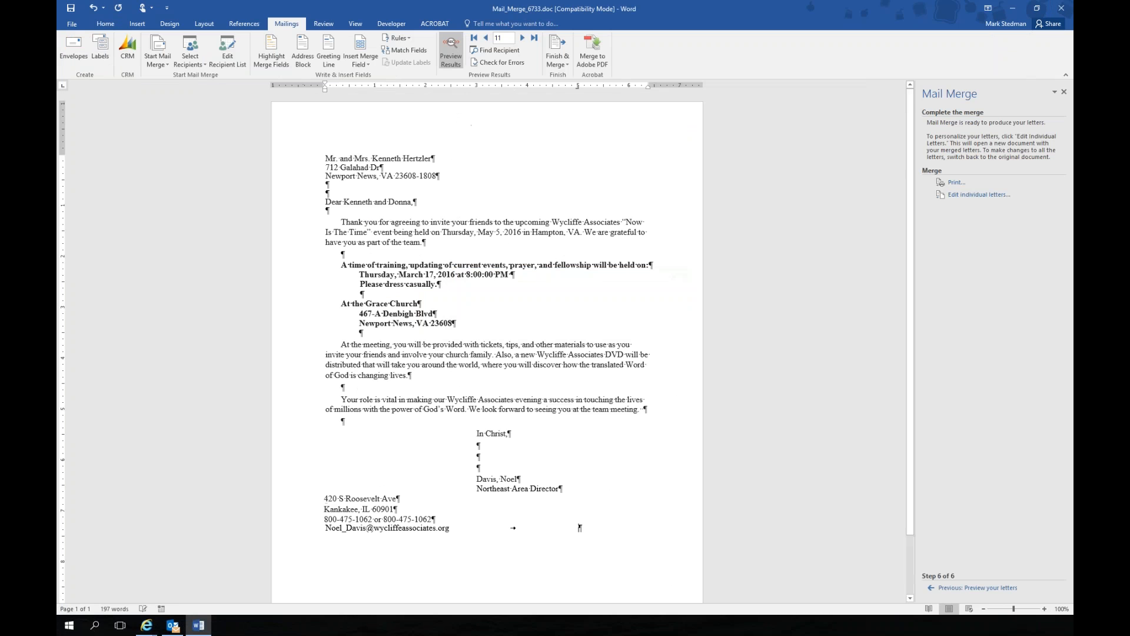
{"action": "left_click", "coordinate": [1064, 8]}
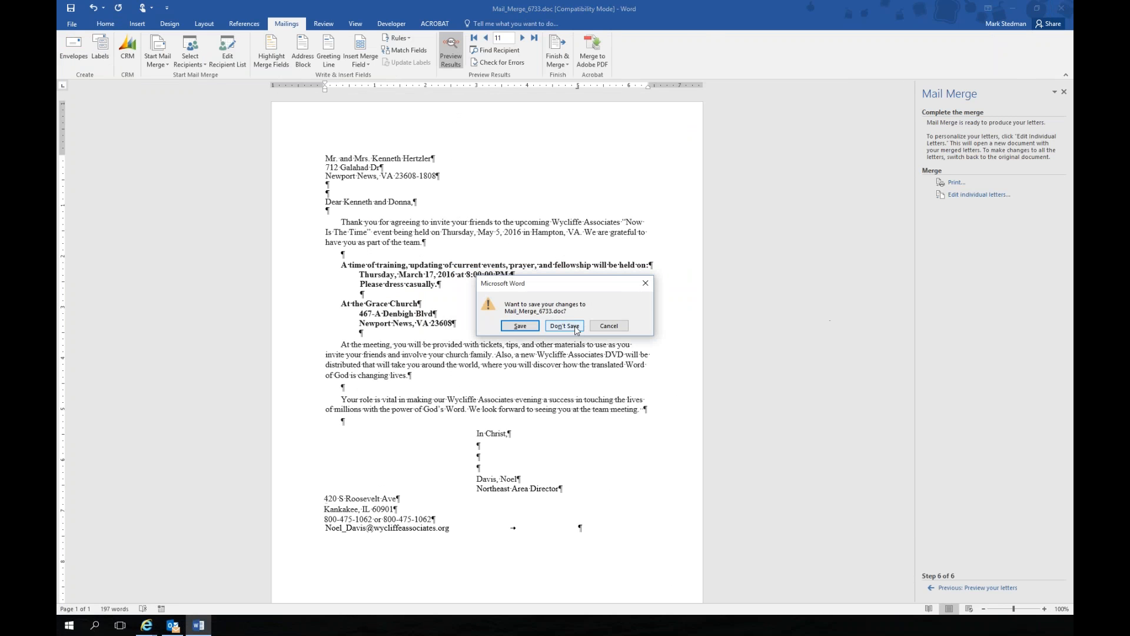
{"action": "left_click", "coordinate": [577, 331]}
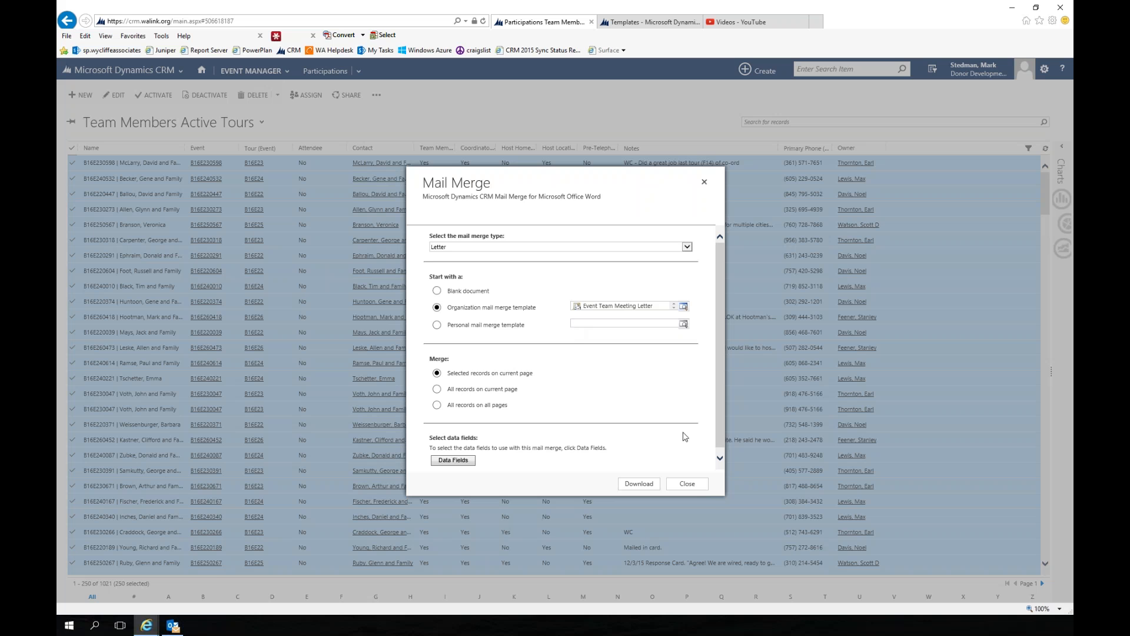
{"action": "left_click", "coordinate": [687, 483]}
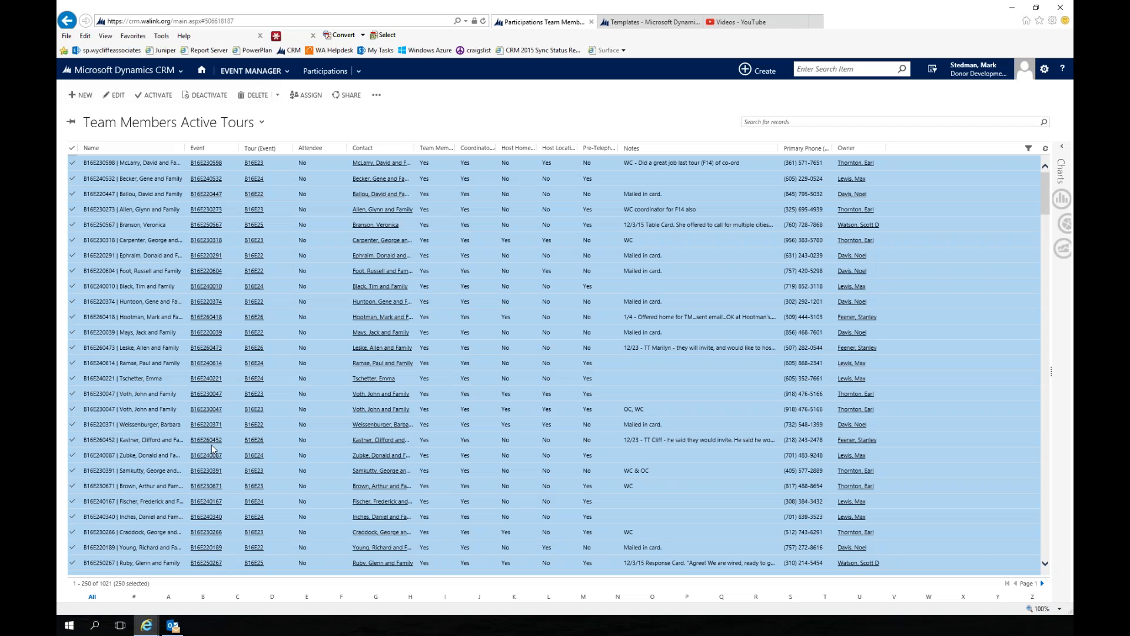
- Switch to Outlook, open the Event Manager Participations list, and review its available views, keeping Team Members Active Tours
{"action": "left_click_drag", "start_coordinate": [57, 176], "coordinate": [442, 1]}
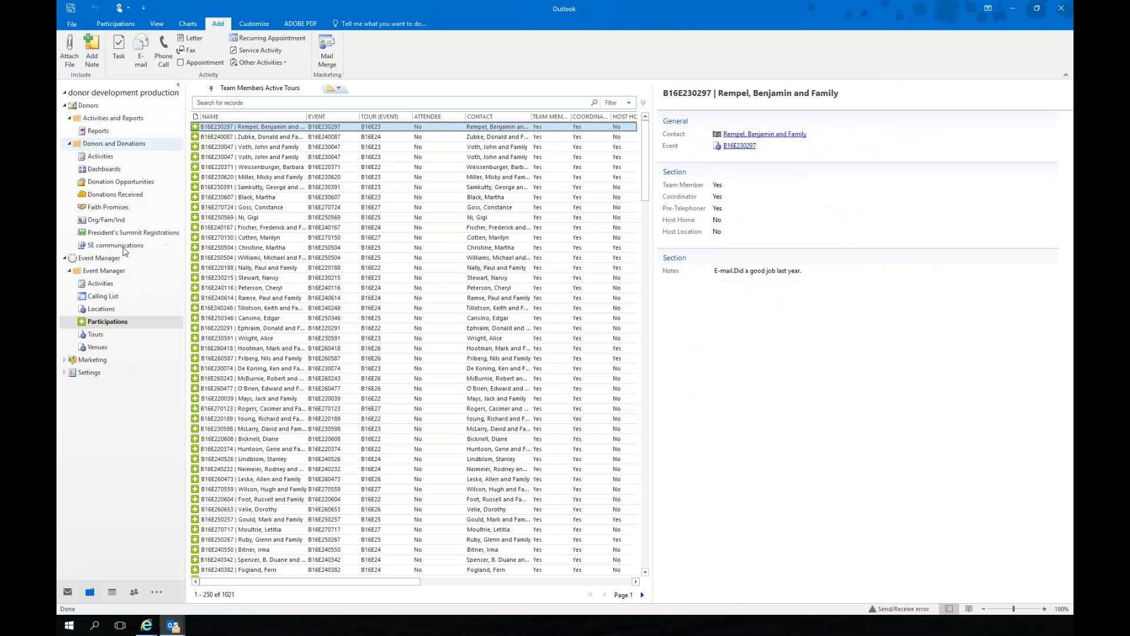
{"action": "left_click", "coordinate": [120, 322]}
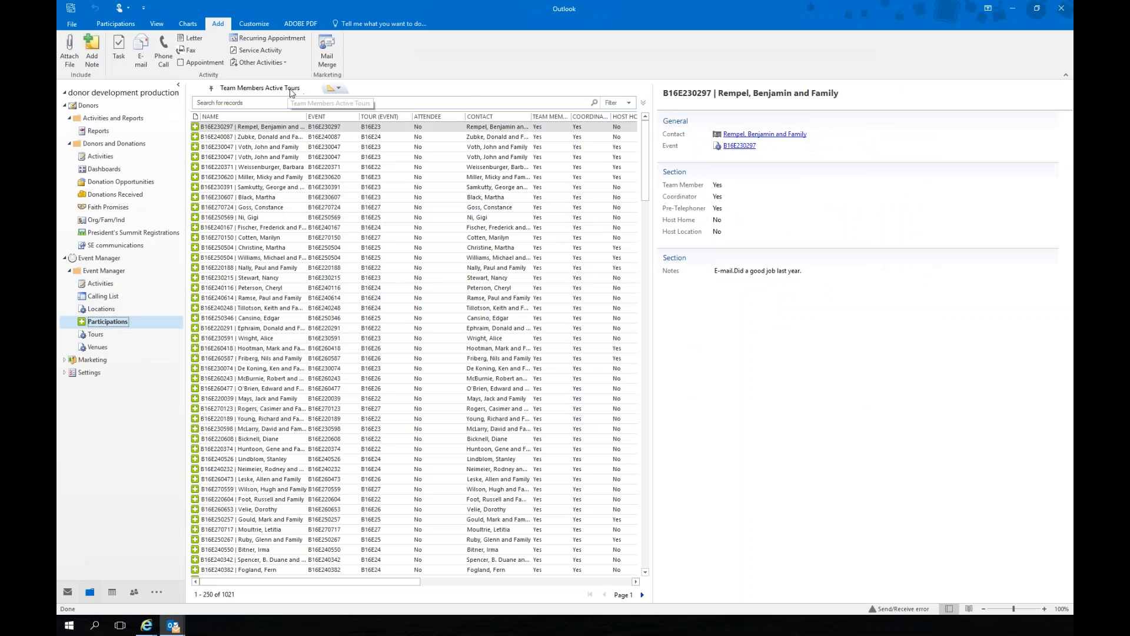
{"action": "left_click", "coordinate": [340, 88]}
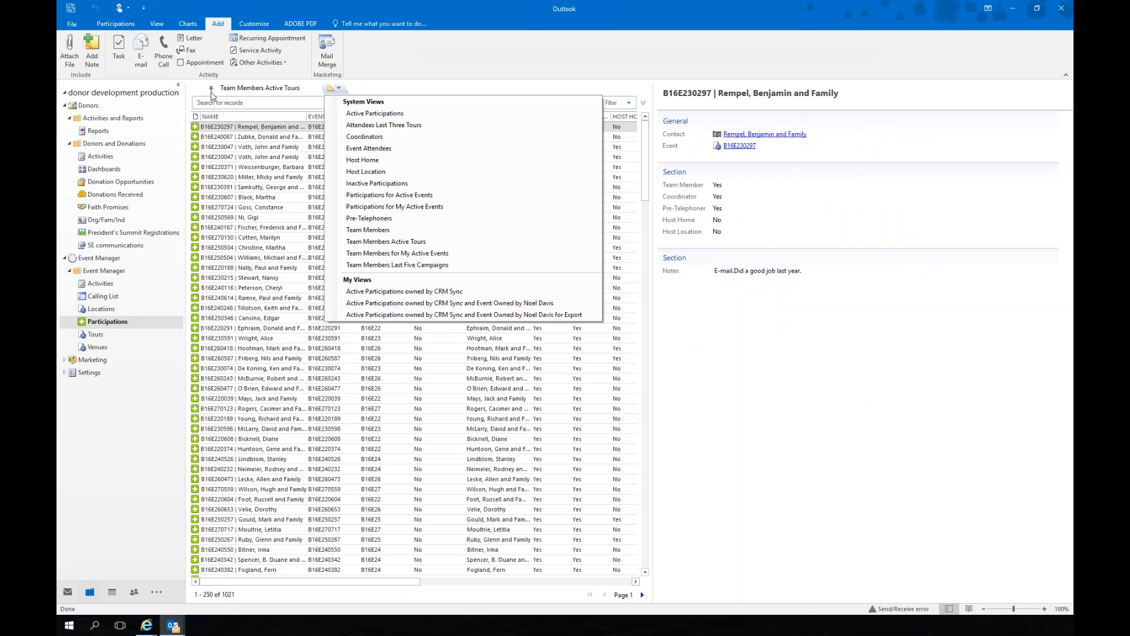
{"action": "left_click", "coordinate": [264, 92]}
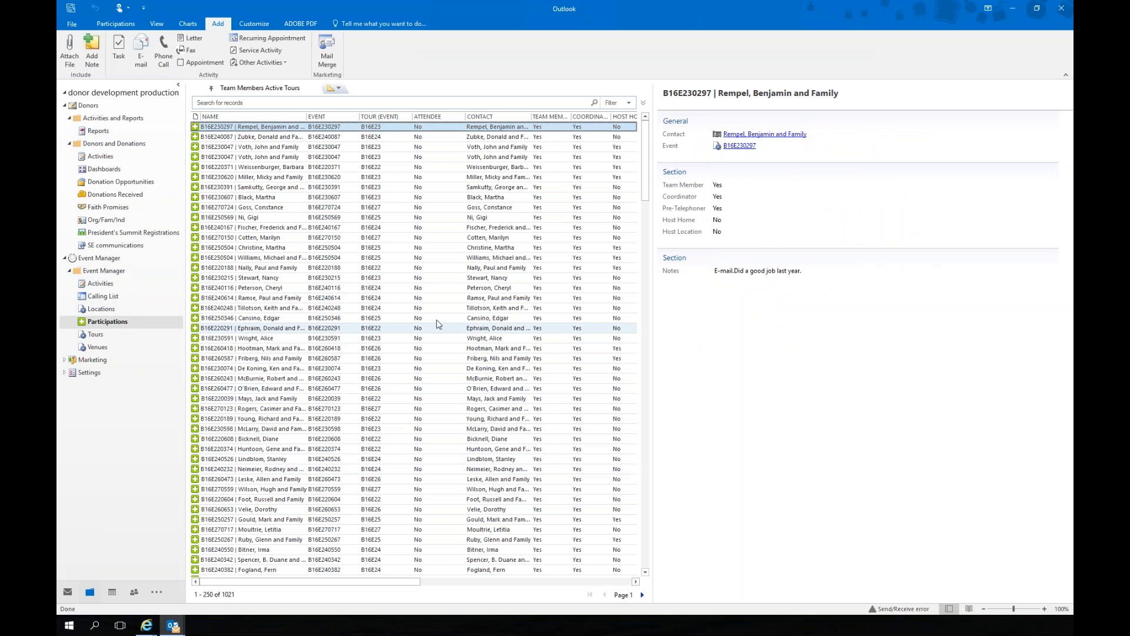
- Select the first 15 participation records in the list and start a Mail Merge for them
{"action": "scroll", "coordinate": [445, 366], "scroll_direction": "down", "scroll_amount": 5}
{"action": "scroll", "coordinate": [448, 365], "scroll_direction": "down", "scroll_amount": 7}
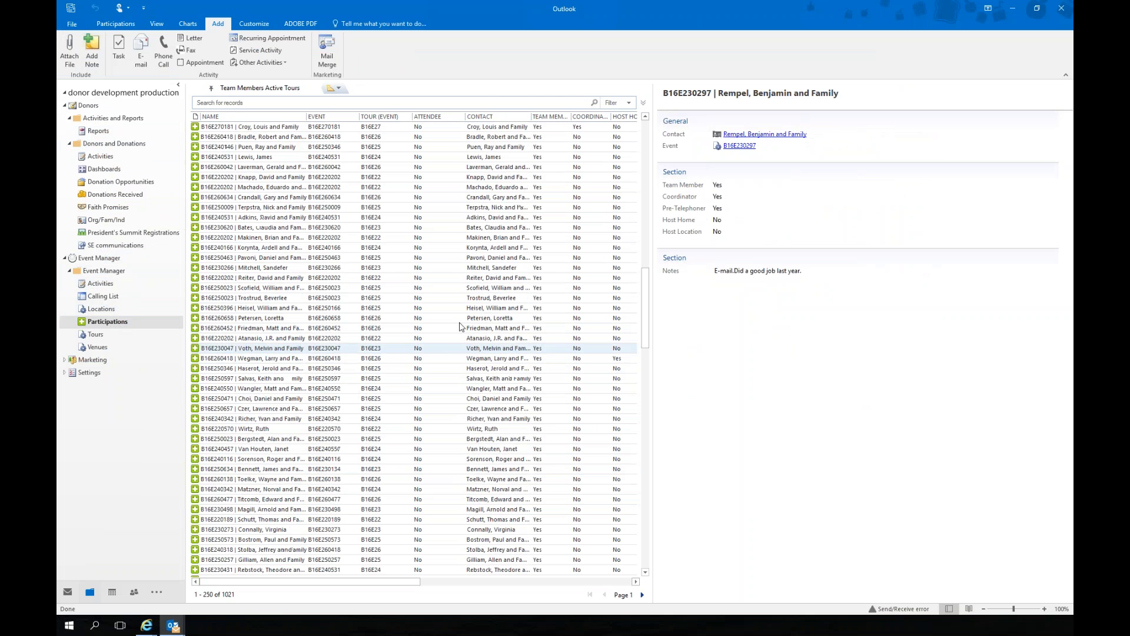
{"action": "scroll", "coordinate": [460, 344], "scroll_direction": "up", "scroll_amount": 12}
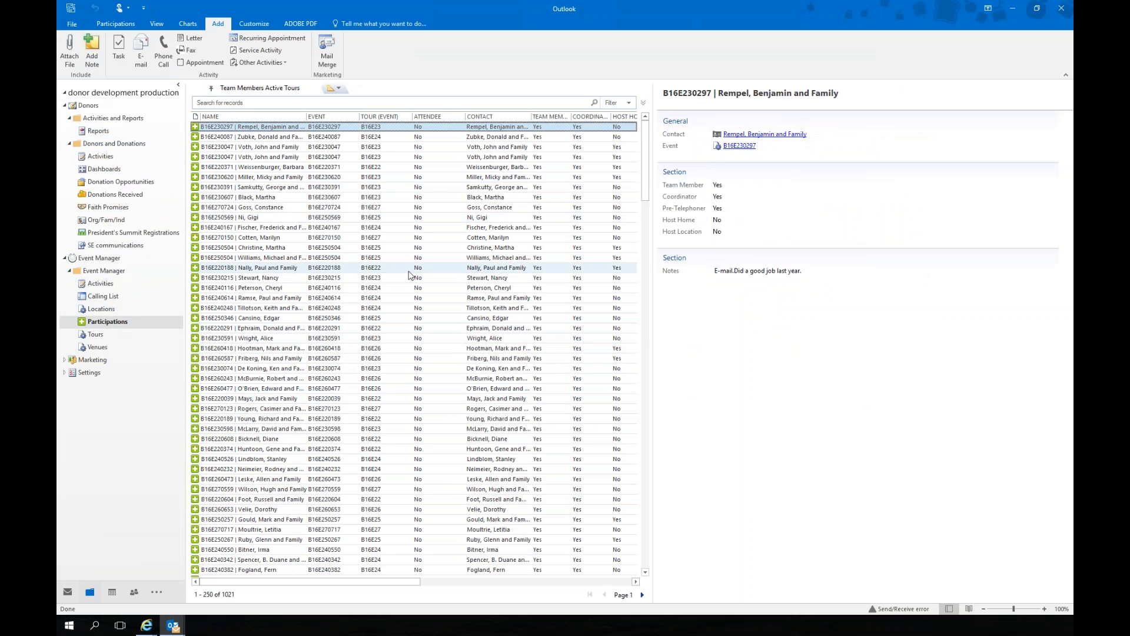
{"action": "left_click", "coordinate": [452, 269], "text": "shift"}
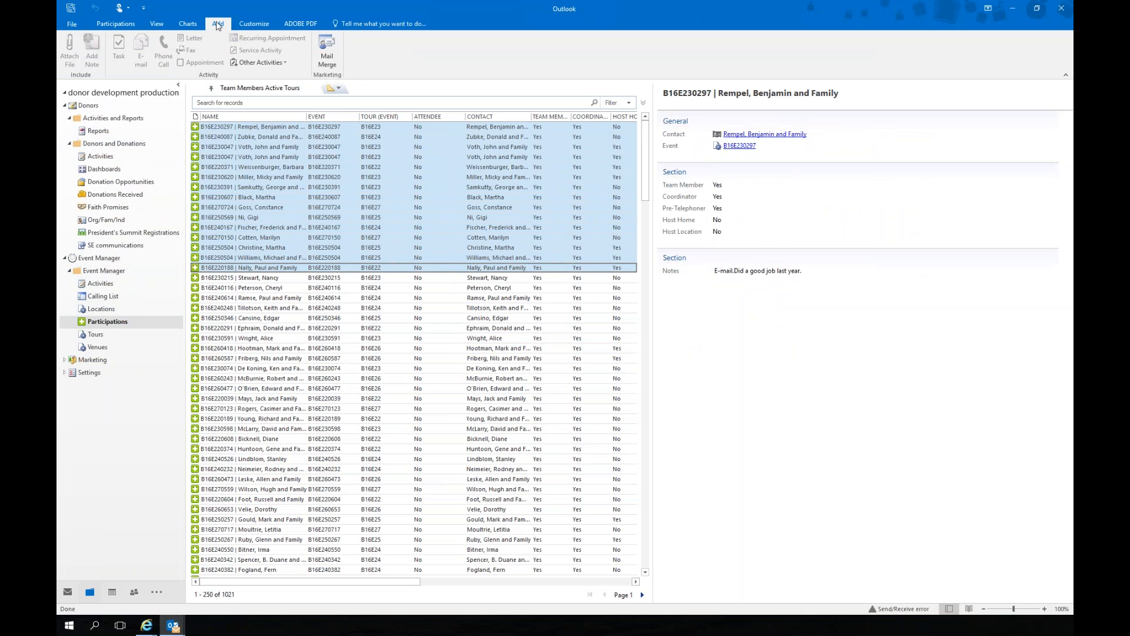
{"action": "left_click", "coordinate": [332, 50]}
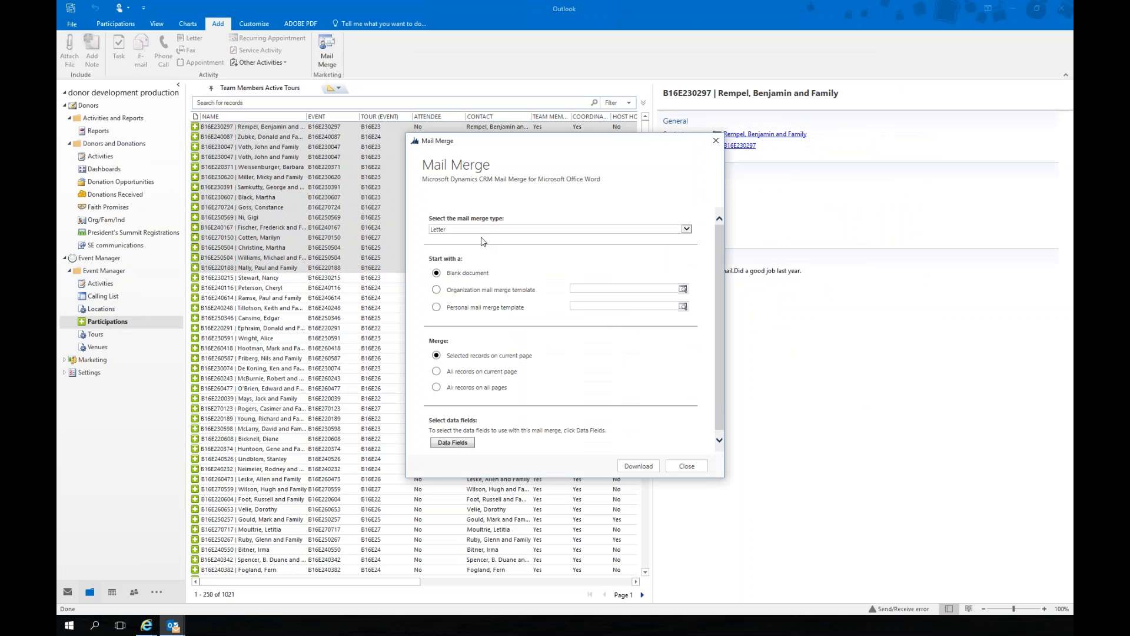
- Generate the letters from the organization template Event Team Meeting Letter for the selected records, accepting all mail merge recipients in Word
{"action": "left_click", "coordinate": [487, 297]}
{"action": "left_click", "coordinate": [683, 289]}
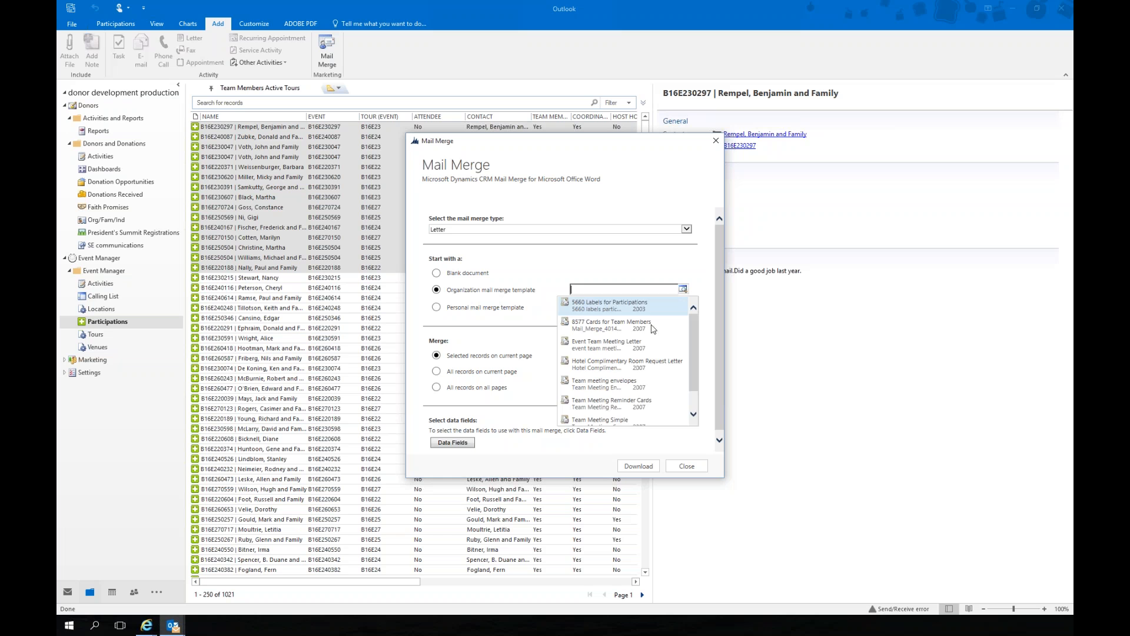
{"action": "left_click", "coordinate": [620, 349]}
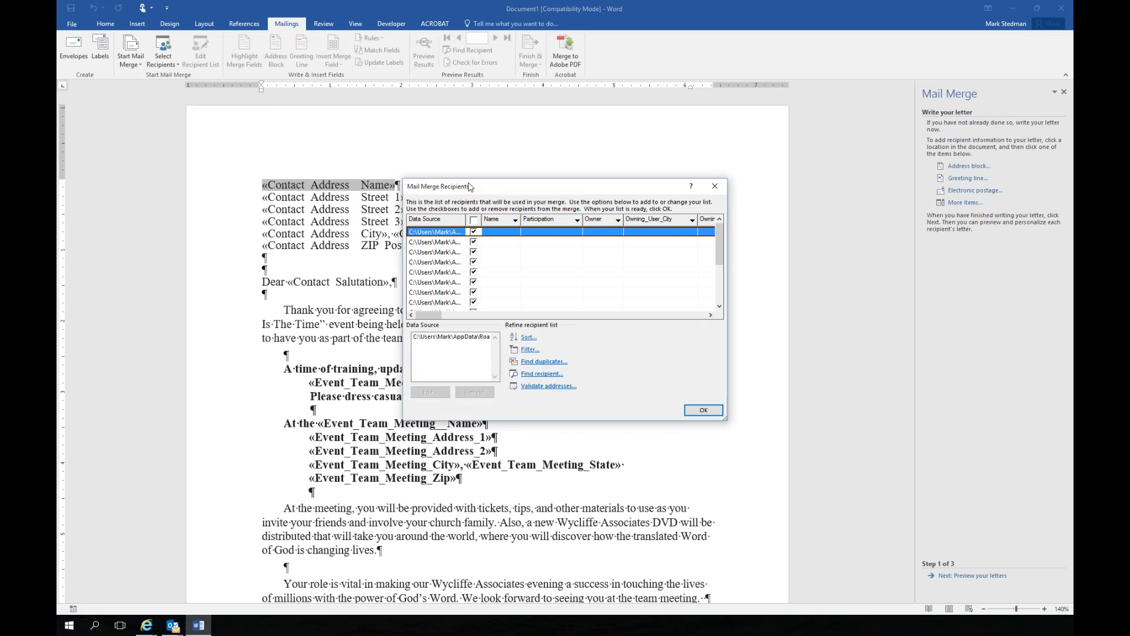
{"action": "left_click_drag", "start_coordinate": [470, 187], "coordinate": [496, 165]}
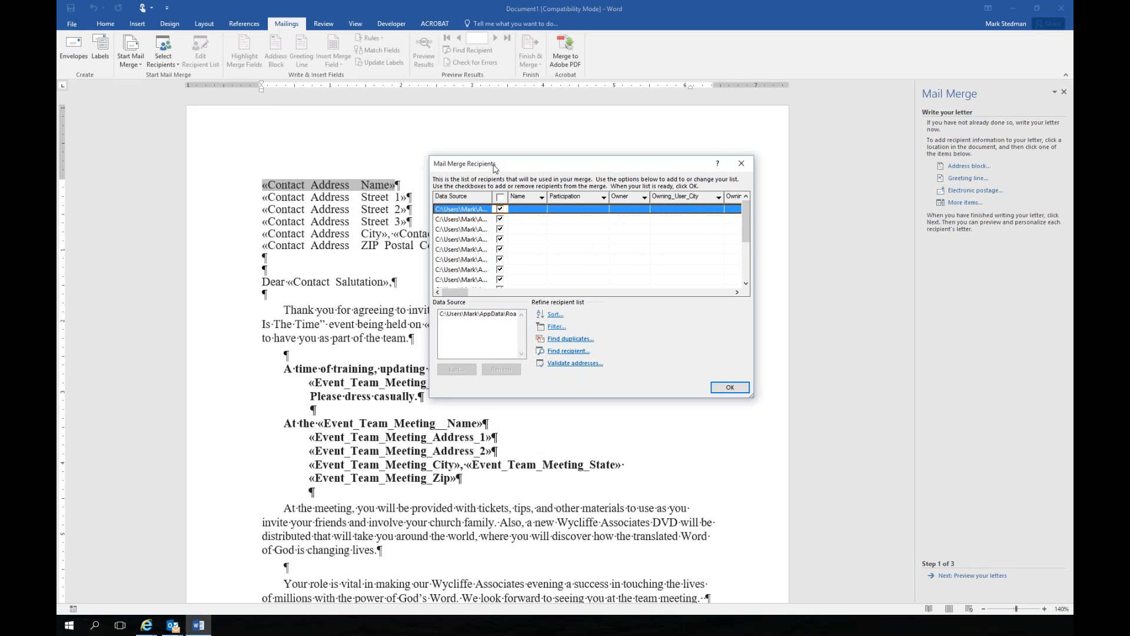
{"action": "left_click_drag", "start_coordinate": [498, 168], "coordinate": [532, 151]}
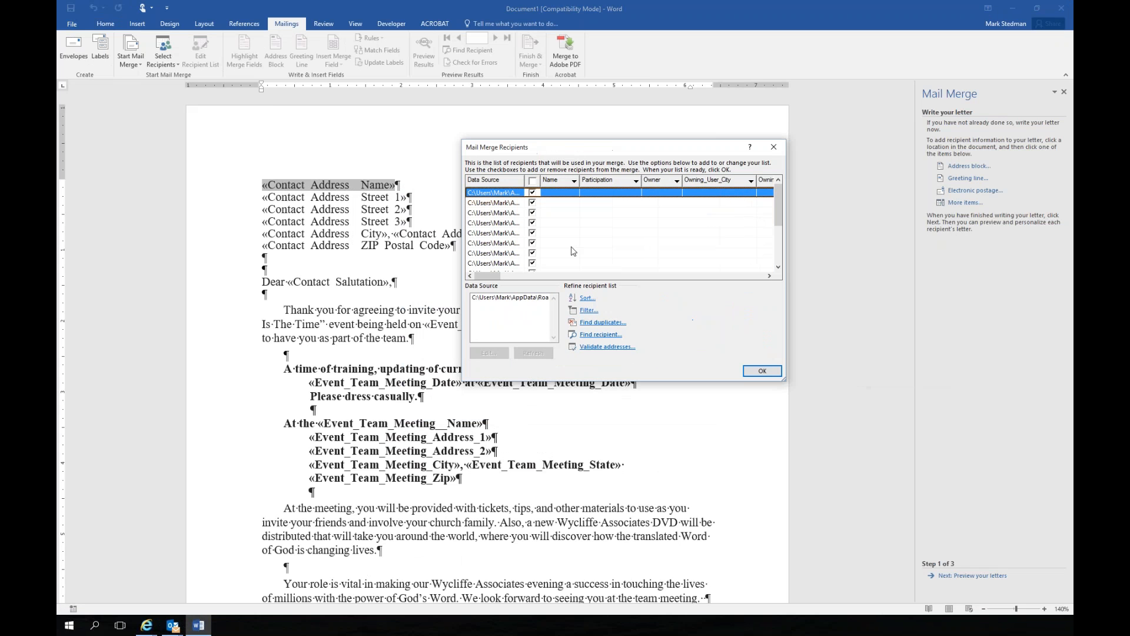
{"action": "left_click", "coordinate": [760, 371]}
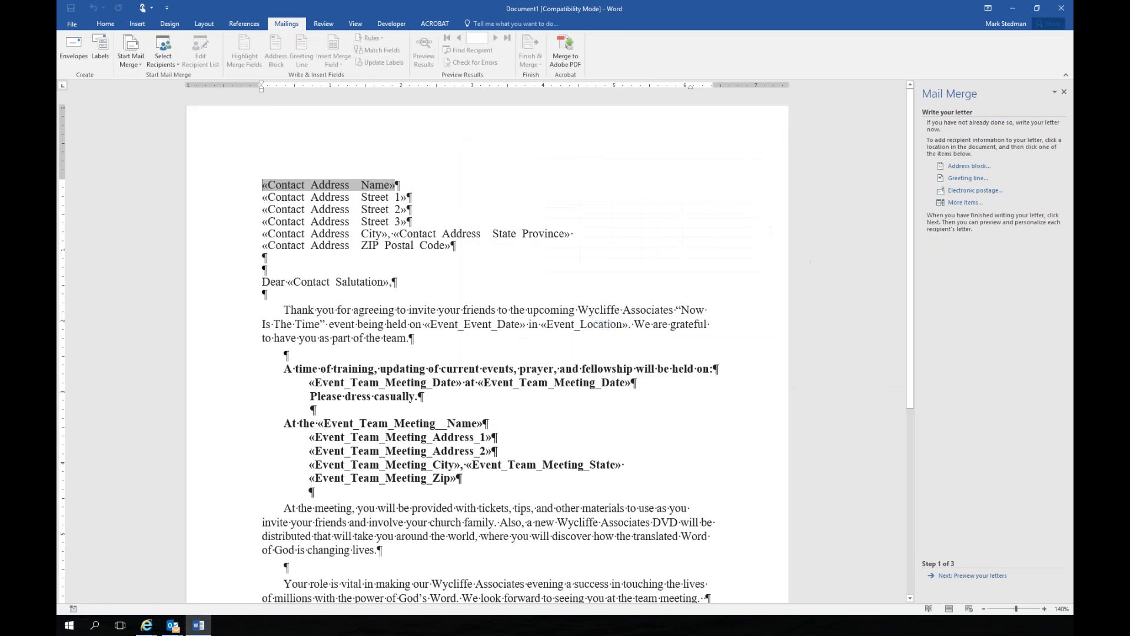
- Preview the merged letters up to record 3, checking the address, meeting details and area director signature
{"action": "left_click", "coordinate": [451, 58]}
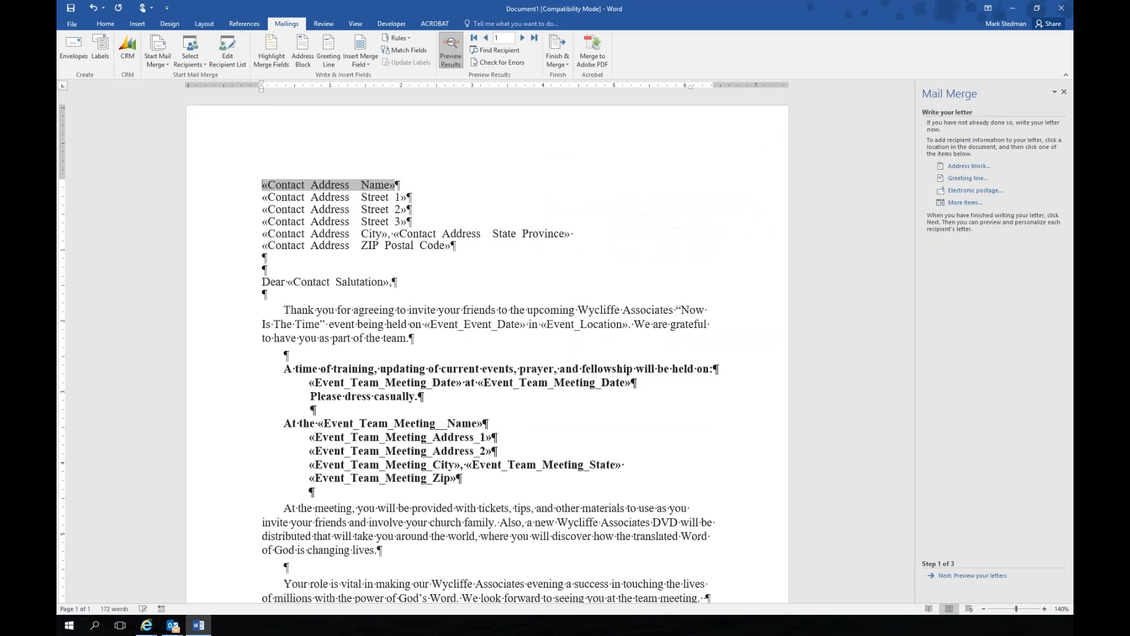
{"action": "scroll", "coordinate": [483, 250], "scroll_direction": "down", "scroll_amount": 3}
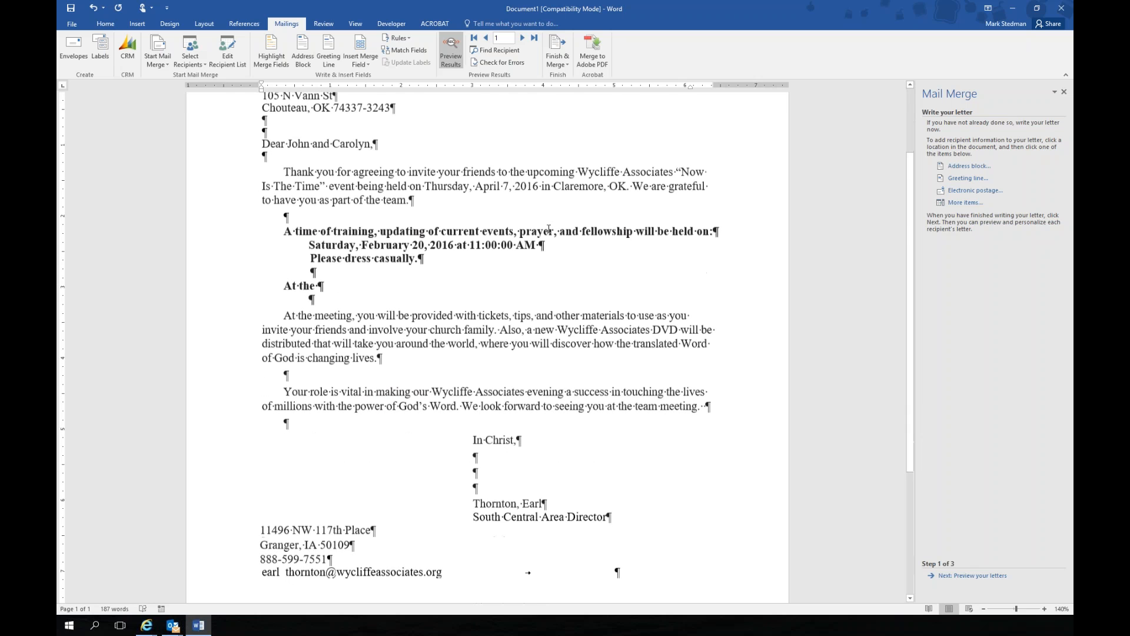
{"action": "left_click", "coordinate": [525, 38]}
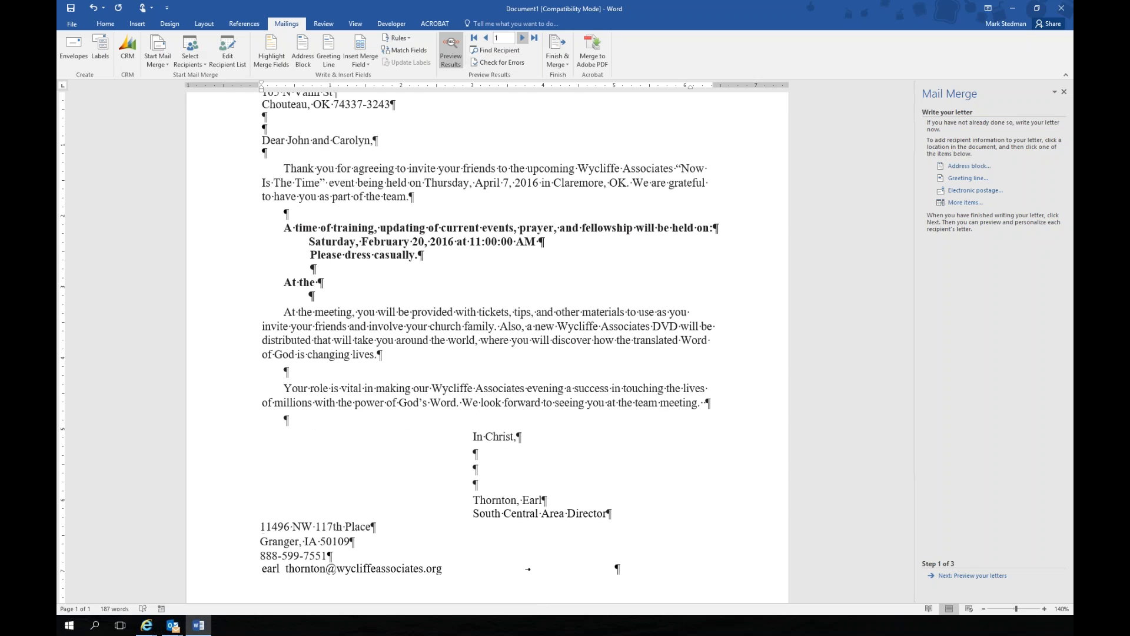
{"action": "left_click", "coordinate": [524, 39]}
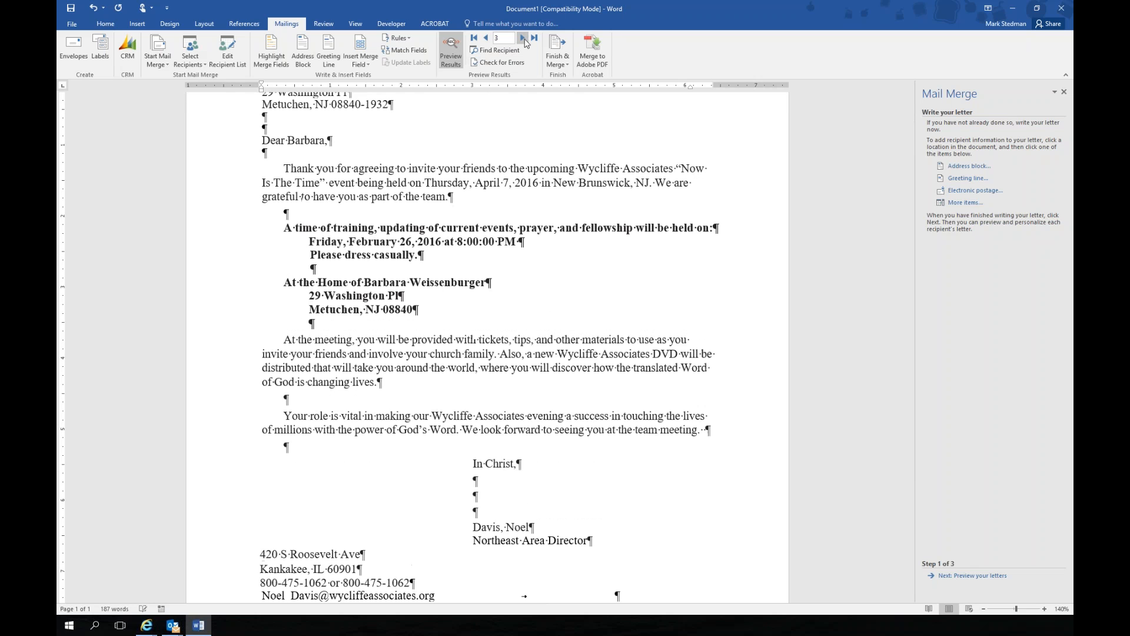
{"action": "scroll", "coordinate": [564, 283], "scroll_direction": "up", "scroll_amount": 3}
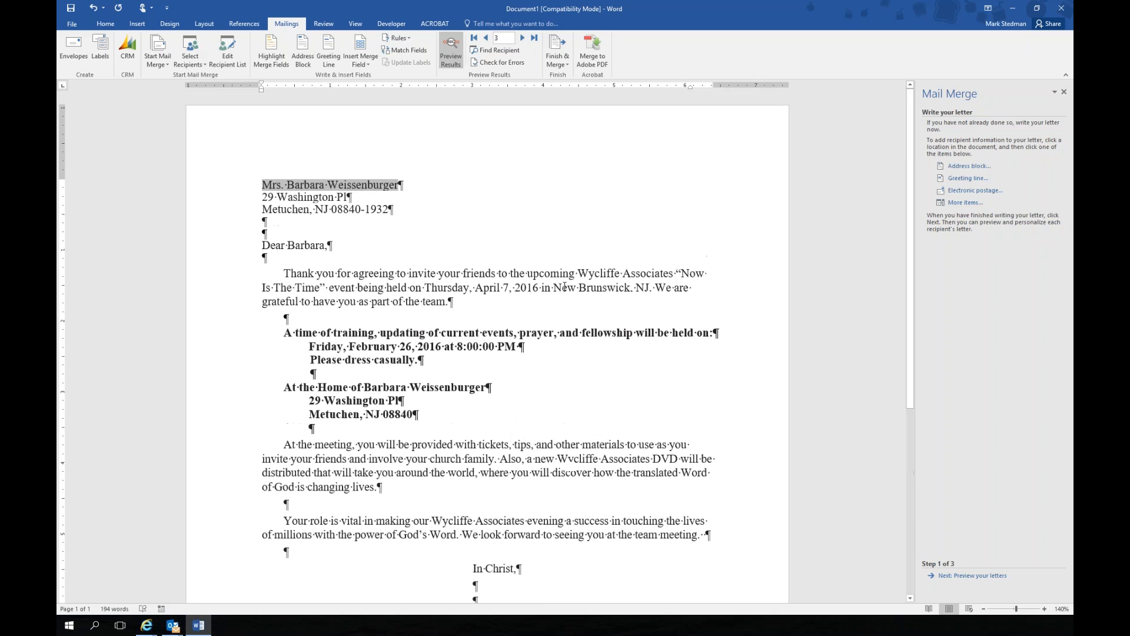
{"action": "scroll", "coordinate": [563, 282], "scroll_direction": "down", "scroll_amount": 3}
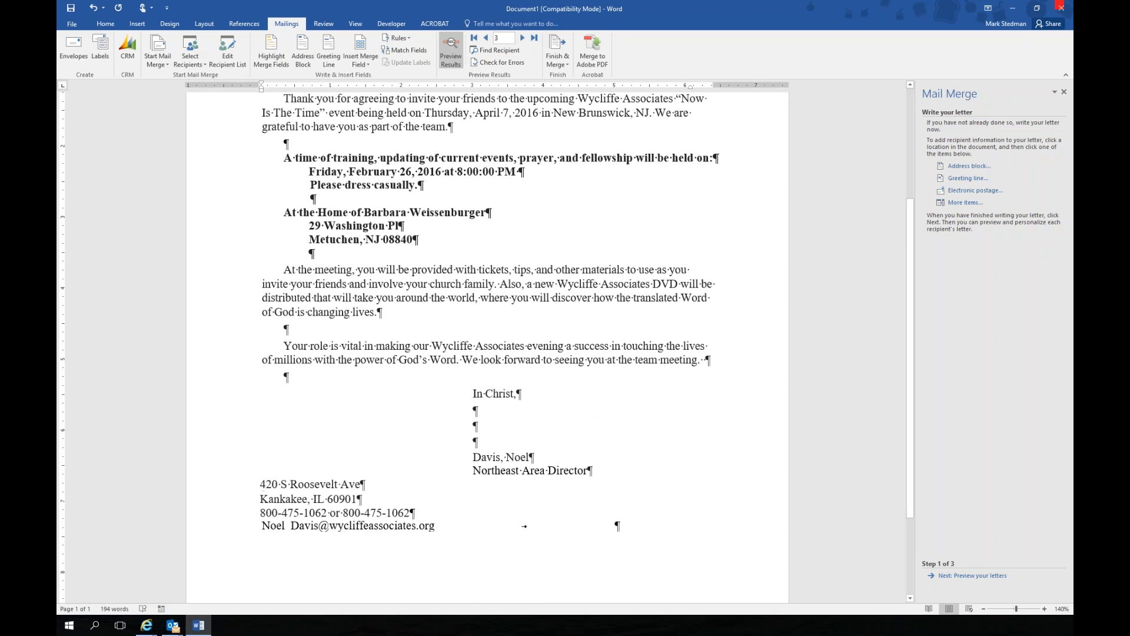
- Close the merge document without saving it
{"action": "left_click", "coordinate": [1069, 5]}
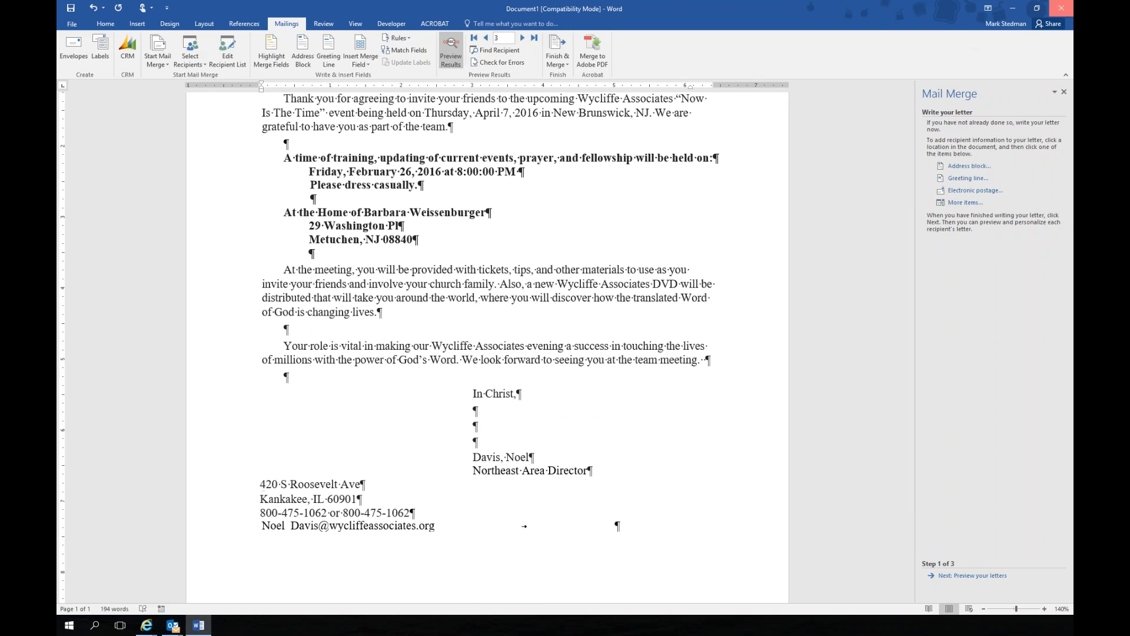
{"action": "left_click", "coordinate": [606, 355]}
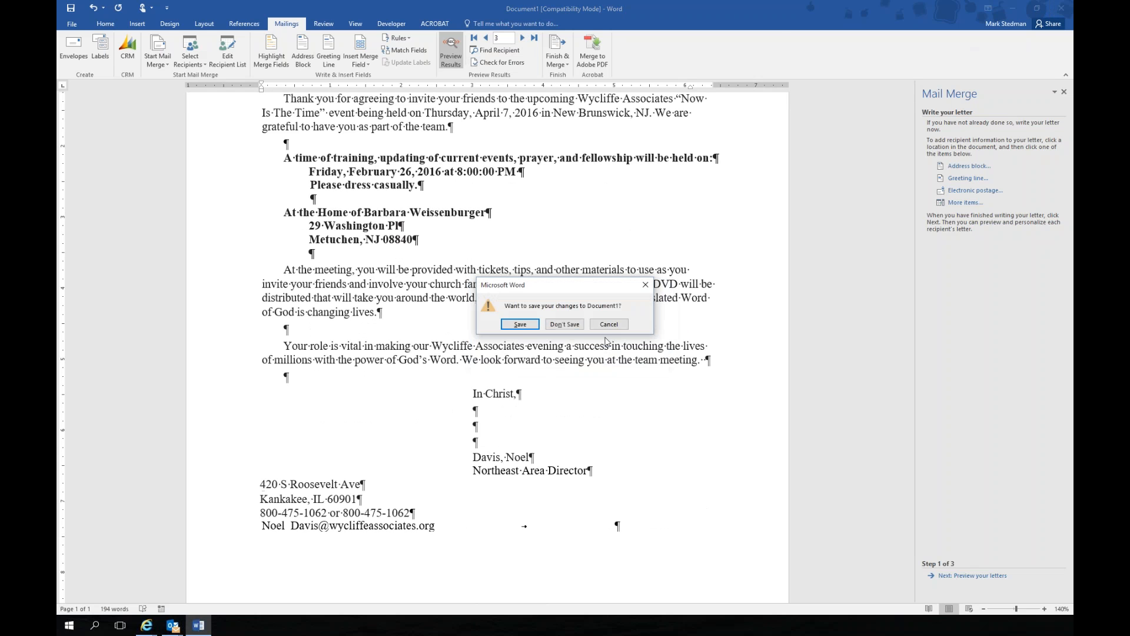
{"action": "left_click", "coordinate": [564, 323]}
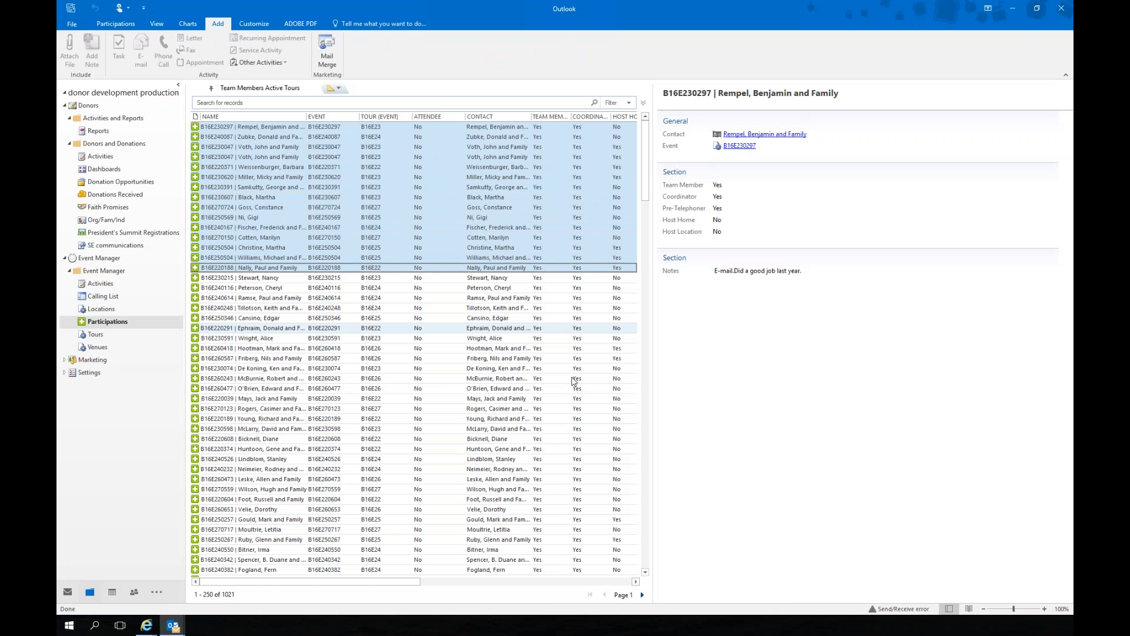
- Show the Event Manager tours in Outlook, select FY16 Spring Area 6 Banquets, and open its Peoria, IL event
{"action": "left_click", "coordinate": [105, 271]}
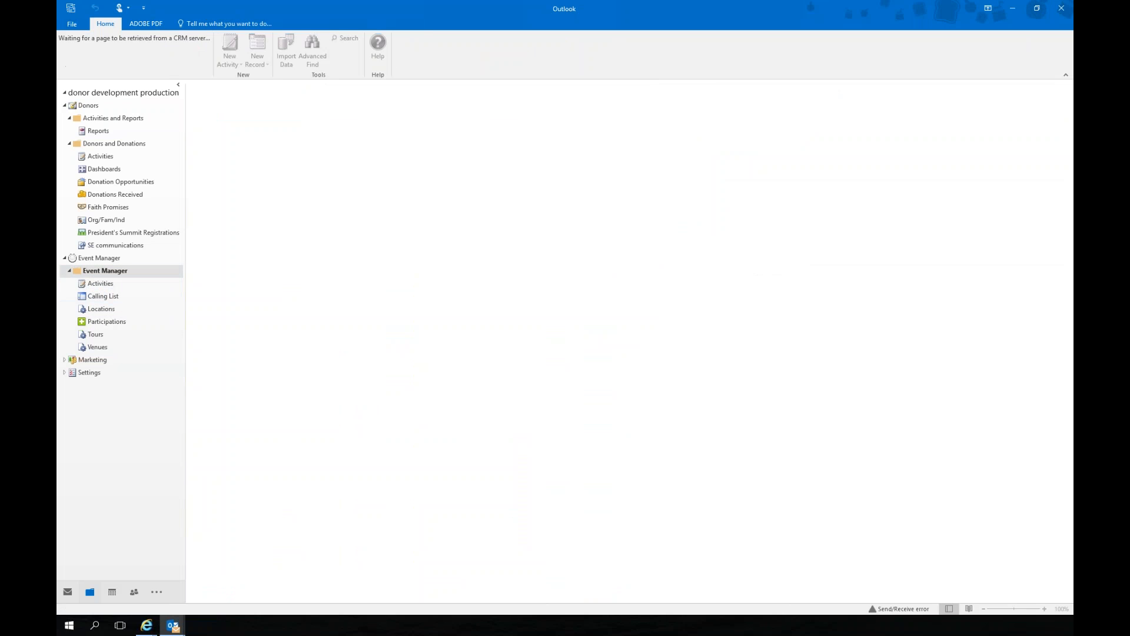
{"action": "left_click", "coordinate": [101, 335]}
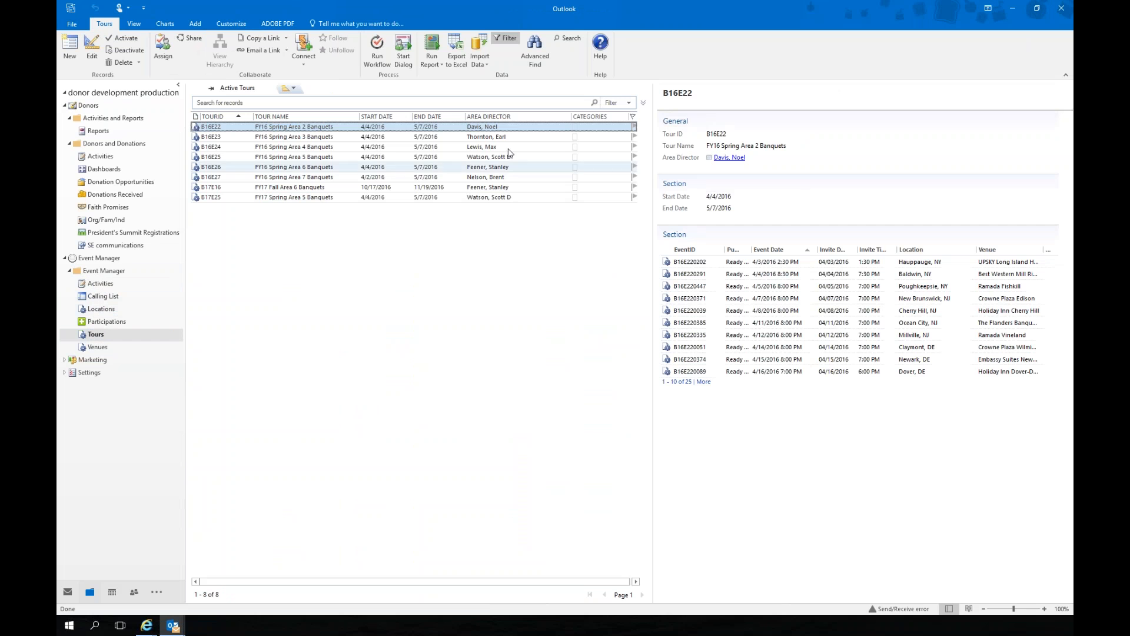
{"action": "left_click", "coordinate": [511, 168]}
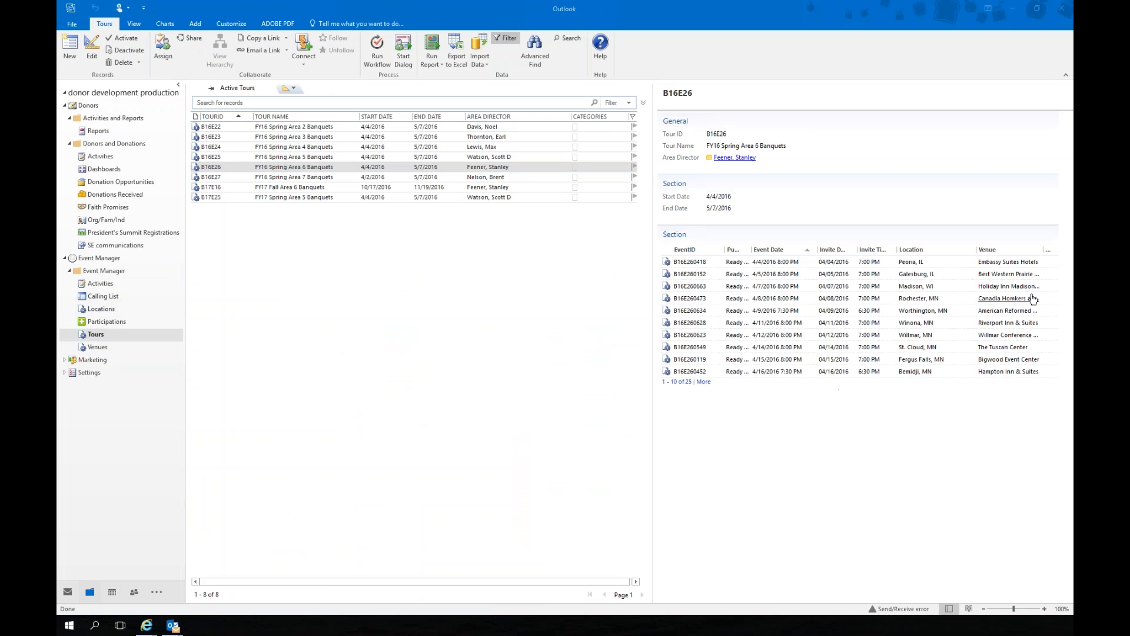
{"action": "left_click", "coordinate": [965, 265]}
{"action": "left_click", "coordinate": [700, 264]}
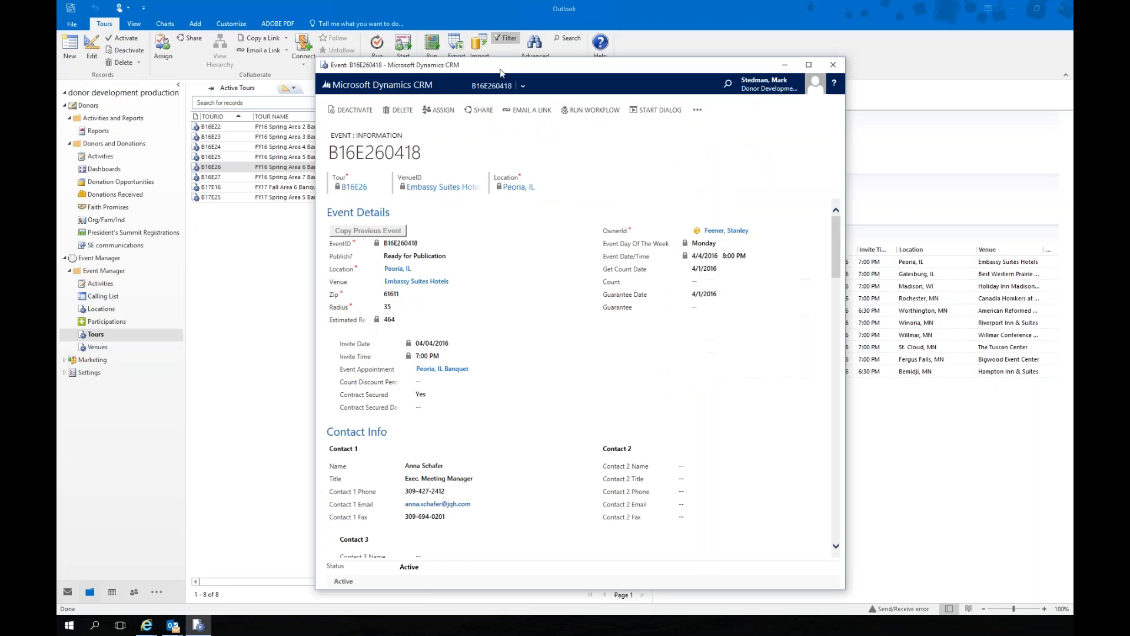
- Review the Peoria event record down to its Team section with the meeting location and team members
{"action": "left_click_drag", "start_coordinate": [508, 69], "coordinate": [461, 54]}
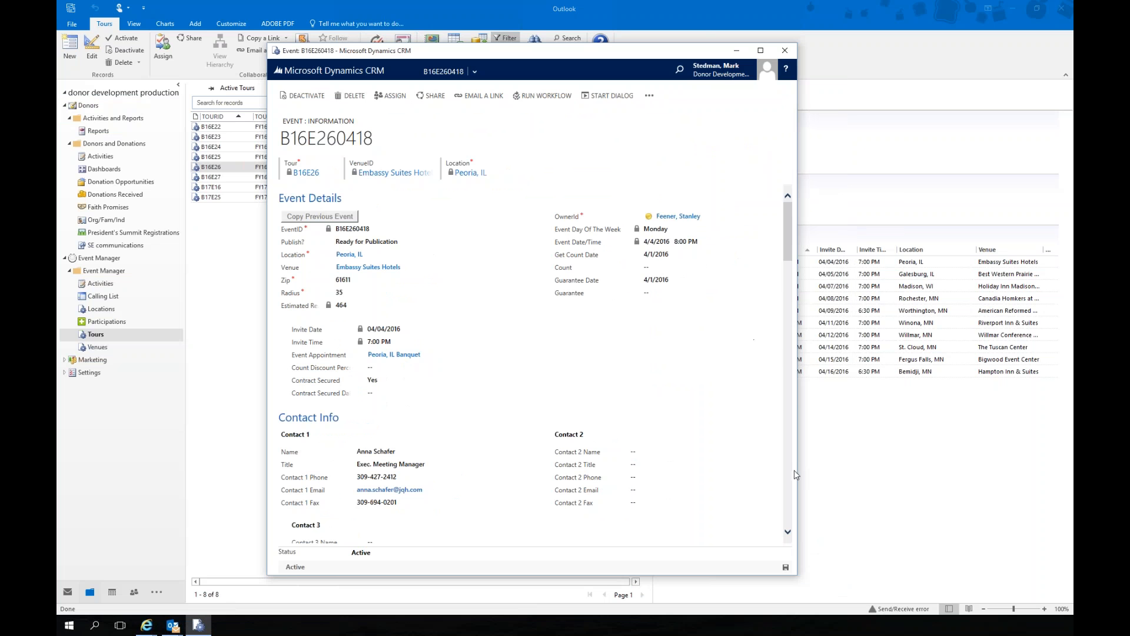
{"action": "scroll", "coordinate": [792, 505], "scroll_direction": "down", "scroll_amount": 5}
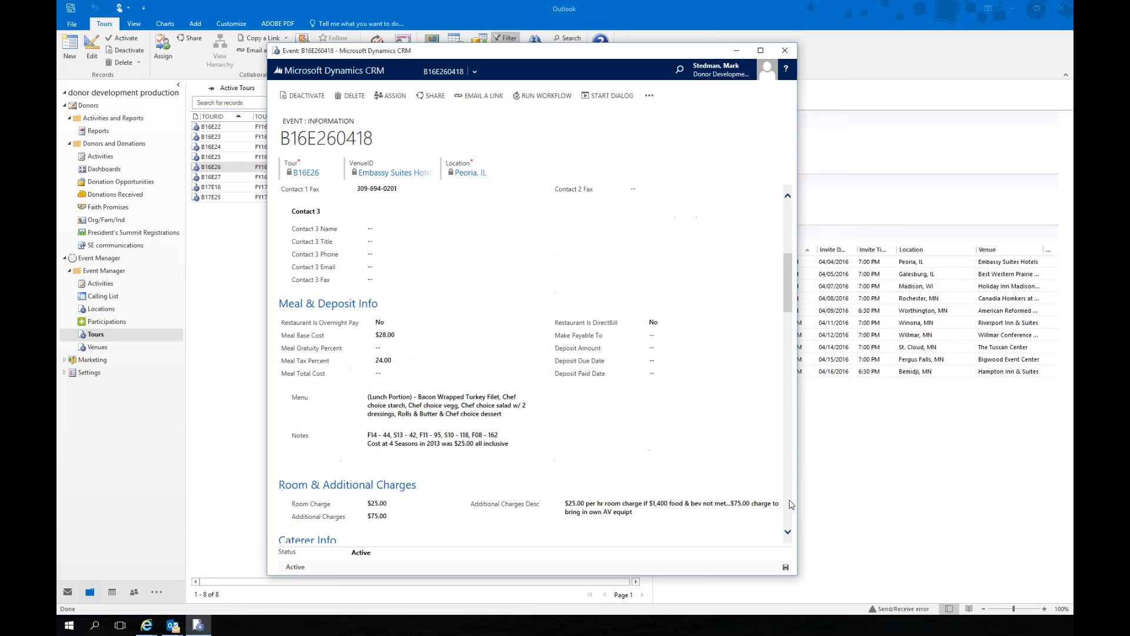
{"action": "left_click", "coordinate": [790, 500]}
{"action": "left_click_drag", "start_coordinate": [789, 347], "coordinate": [790, 447]}
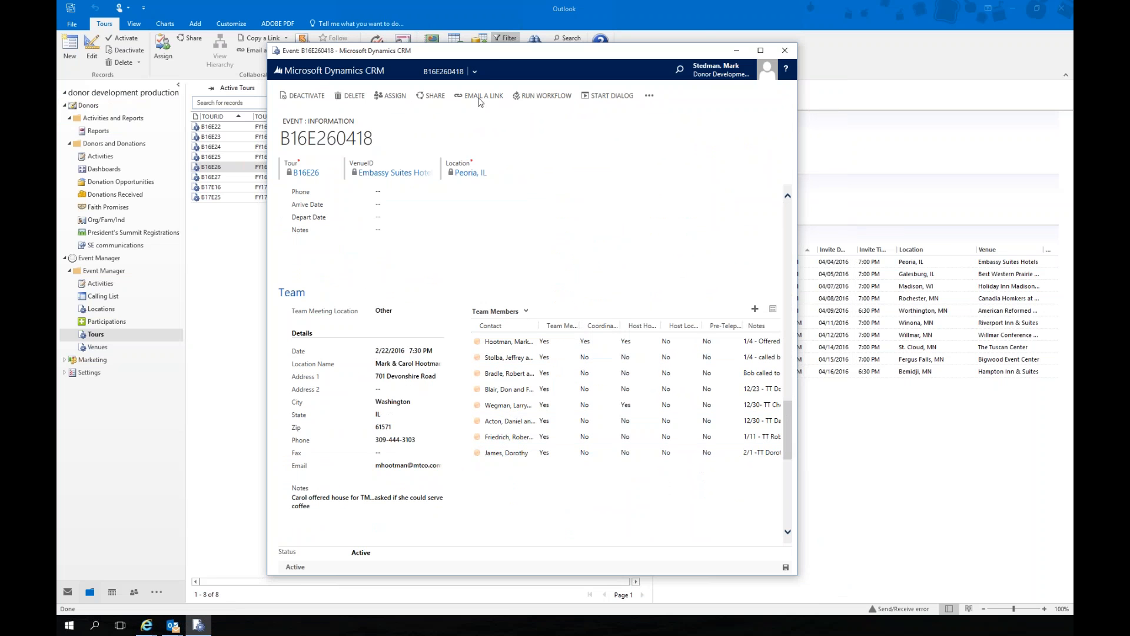
- Display the Peoria event's related Participations and widen the event window to fit the list
{"action": "left_click", "coordinate": [475, 71]}
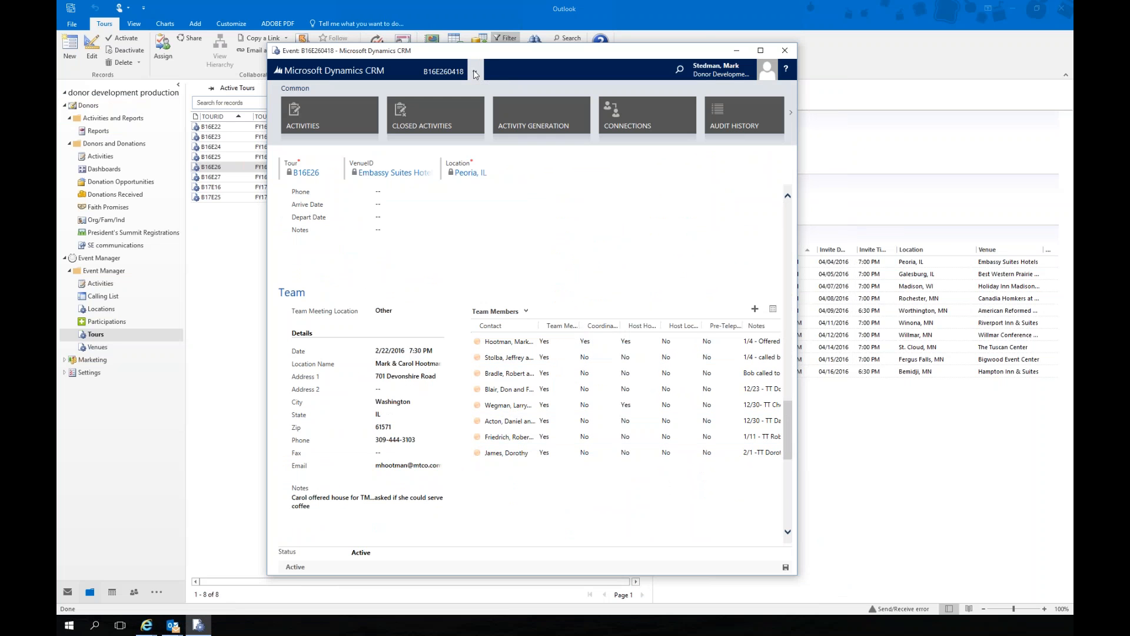
{"action": "scroll", "coordinate": [534, 118], "scroll_direction": "down", "scroll_amount": 5}
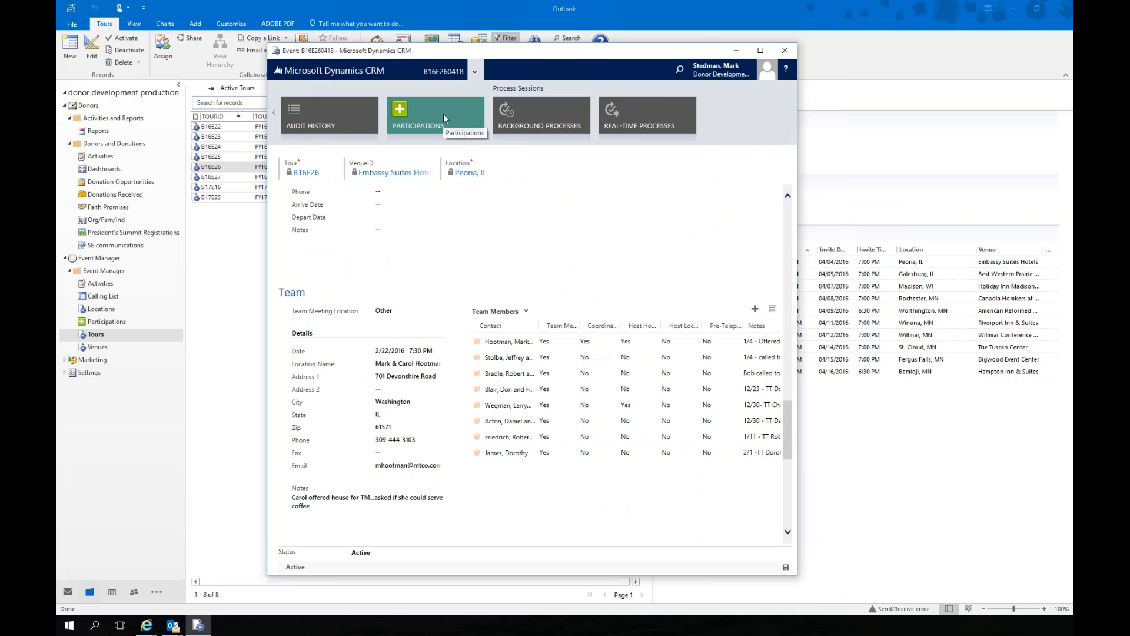
{"action": "left_click", "coordinate": [443, 117]}
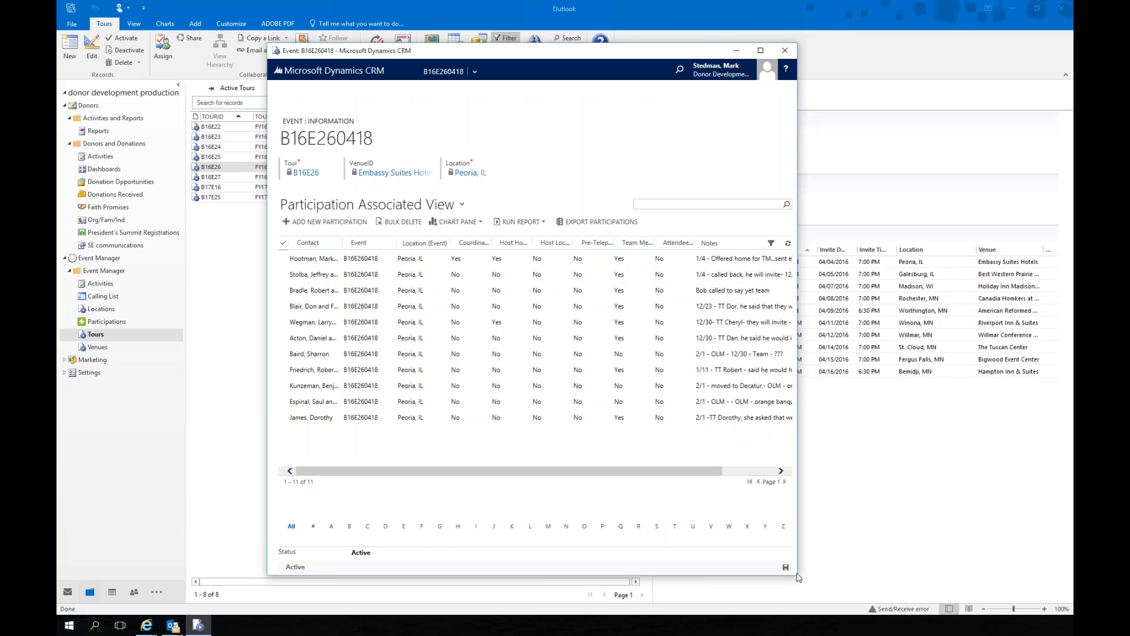
{"action": "left_click_drag", "start_coordinate": [797, 575], "coordinate": [914, 559]}
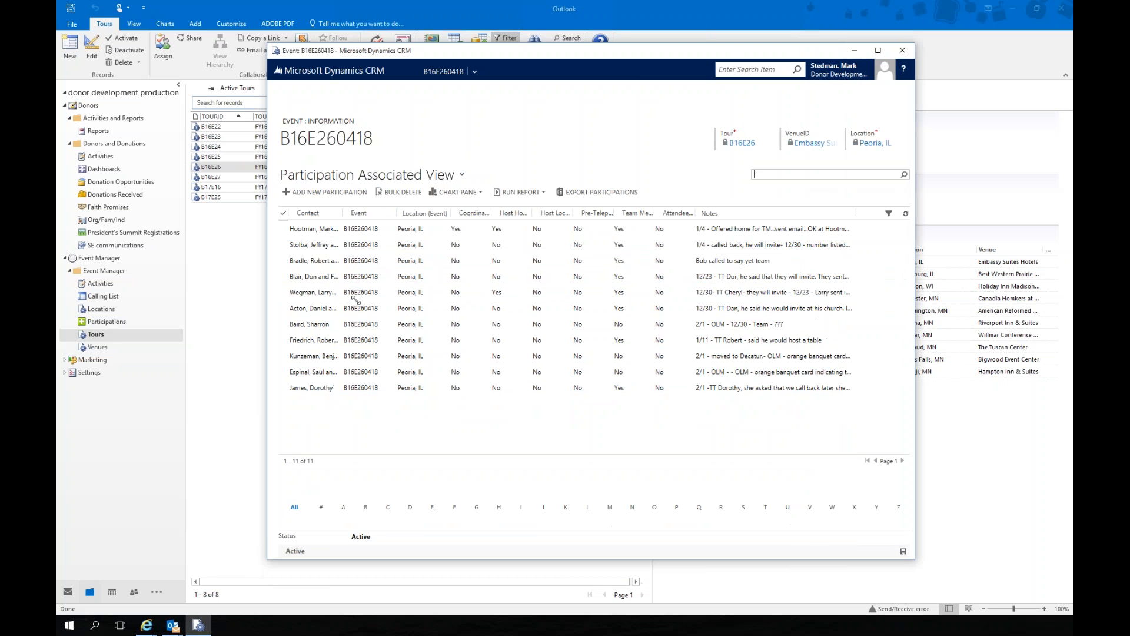
- Change the event's participation list to the Team Members view, select all its records, and start a Mail Merge
{"action": "left_click", "coordinate": [462, 175]}
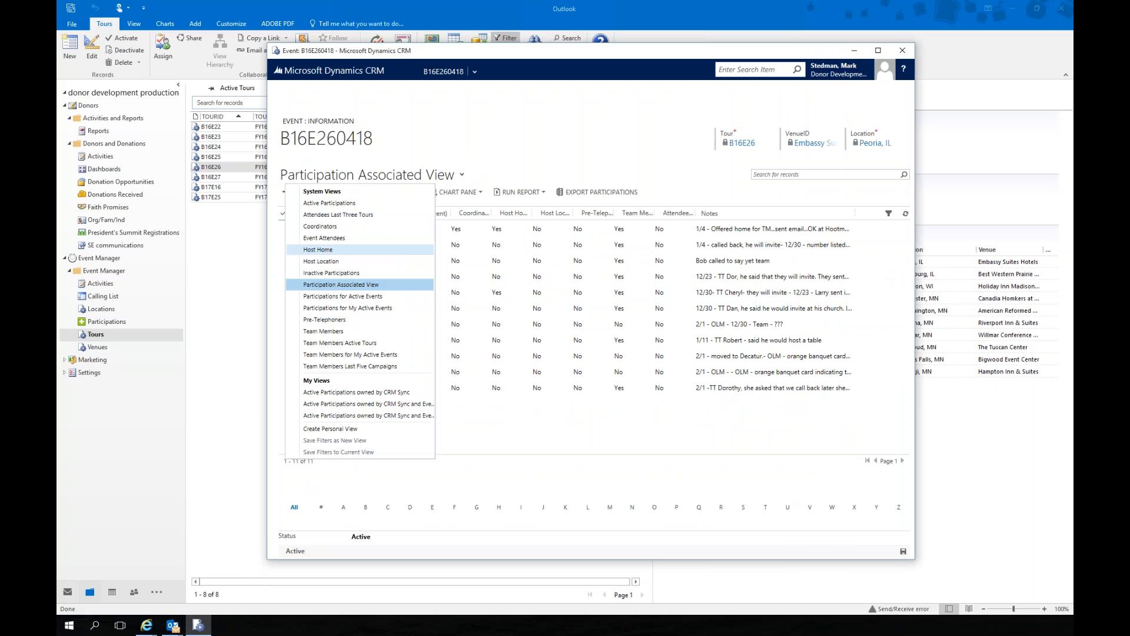
{"action": "left_click", "coordinate": [338, 333]}
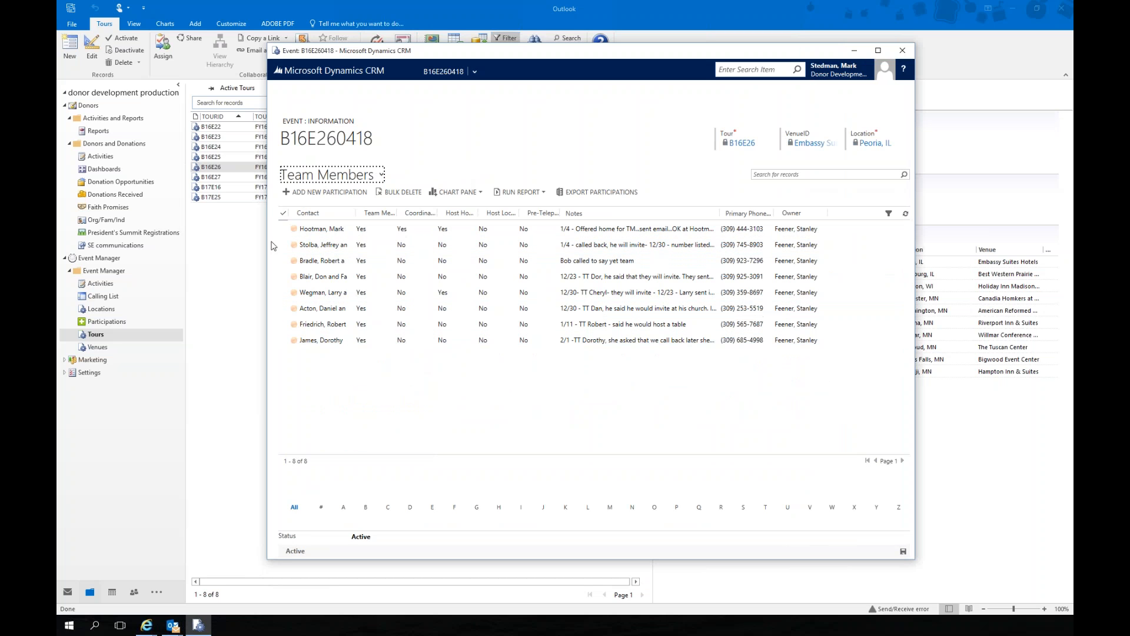
{"action": "left_click", "coordinate": [284, 214]}
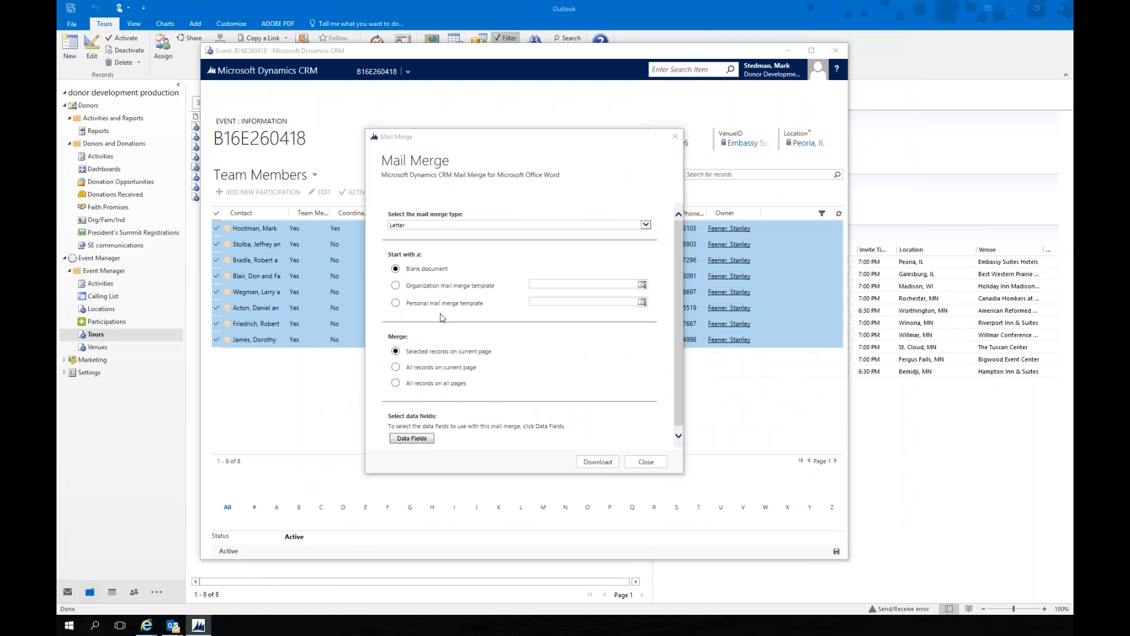
- Merge the selected team members with the organization template Event Team Meeting Letter and accept all recipients in Word
{"action": "left_click", "coordinate": [436, 286]}
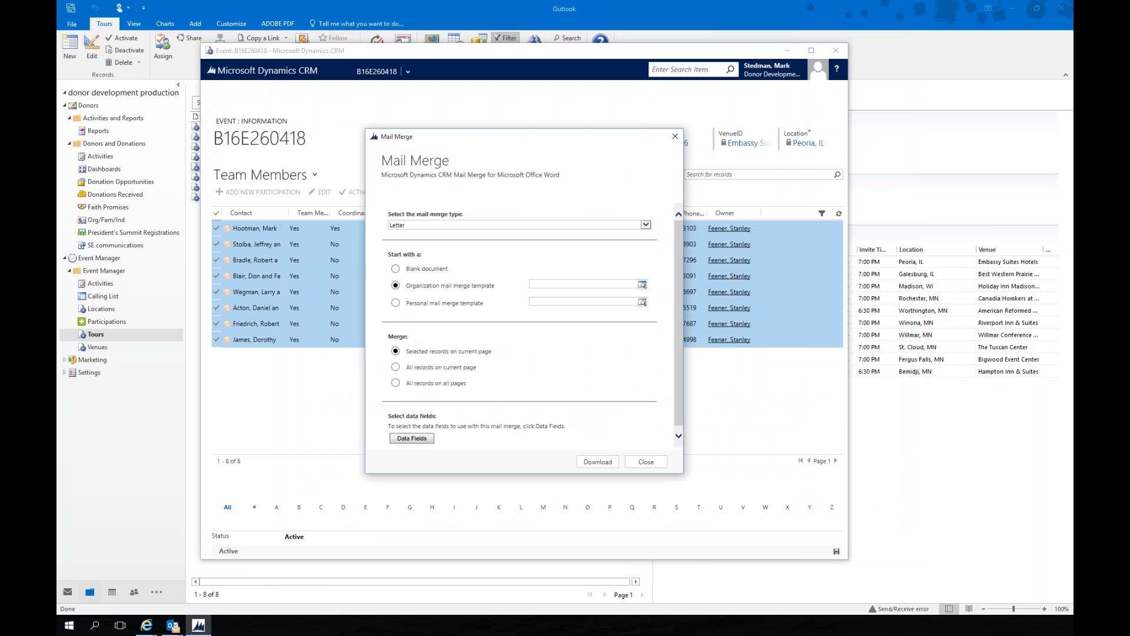
{"action": "left_click", "coordinate": [642, 285]}
{"action": "left_click", "coordinate": [580, 347]}
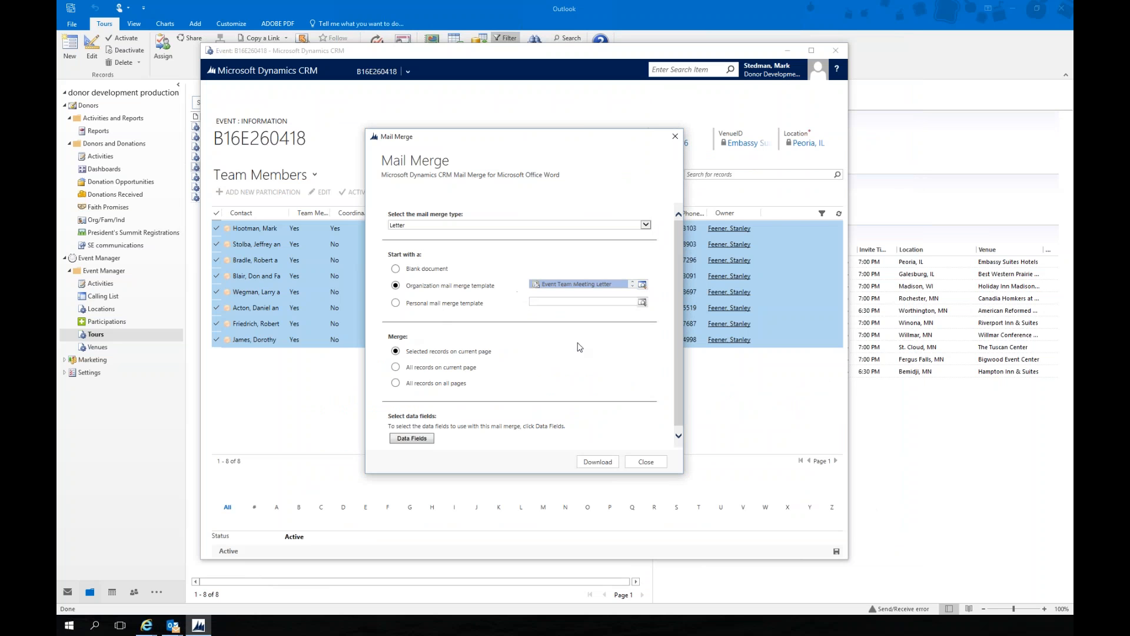
{"action": "left_click", "coordinate": [597, 461]}
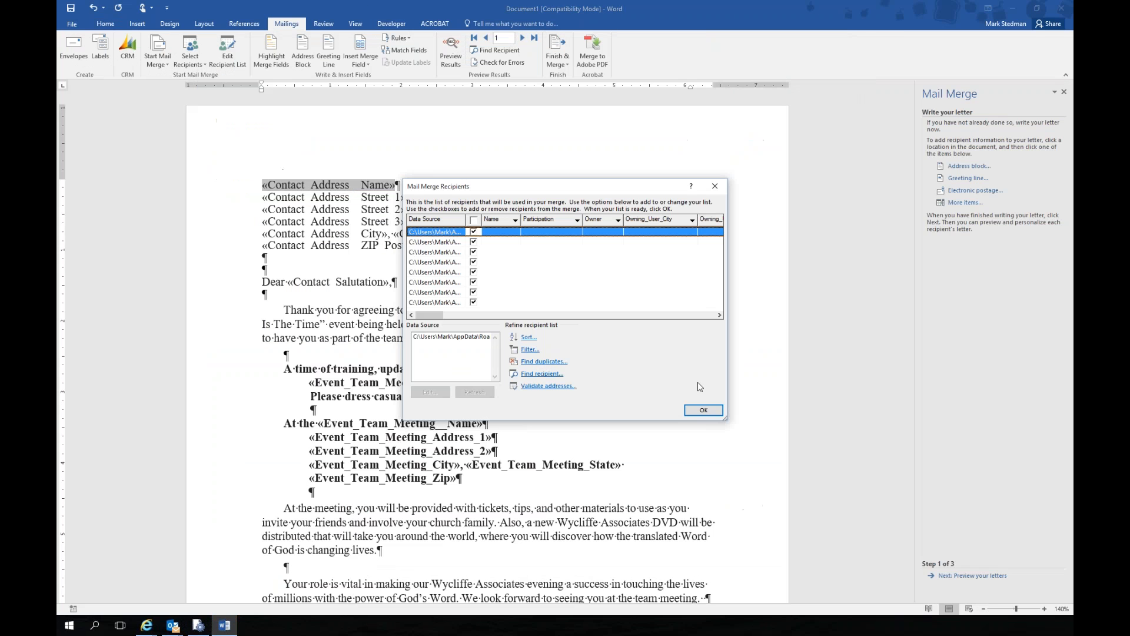
{"action": "left_click", "coordinate": [714, 412]}
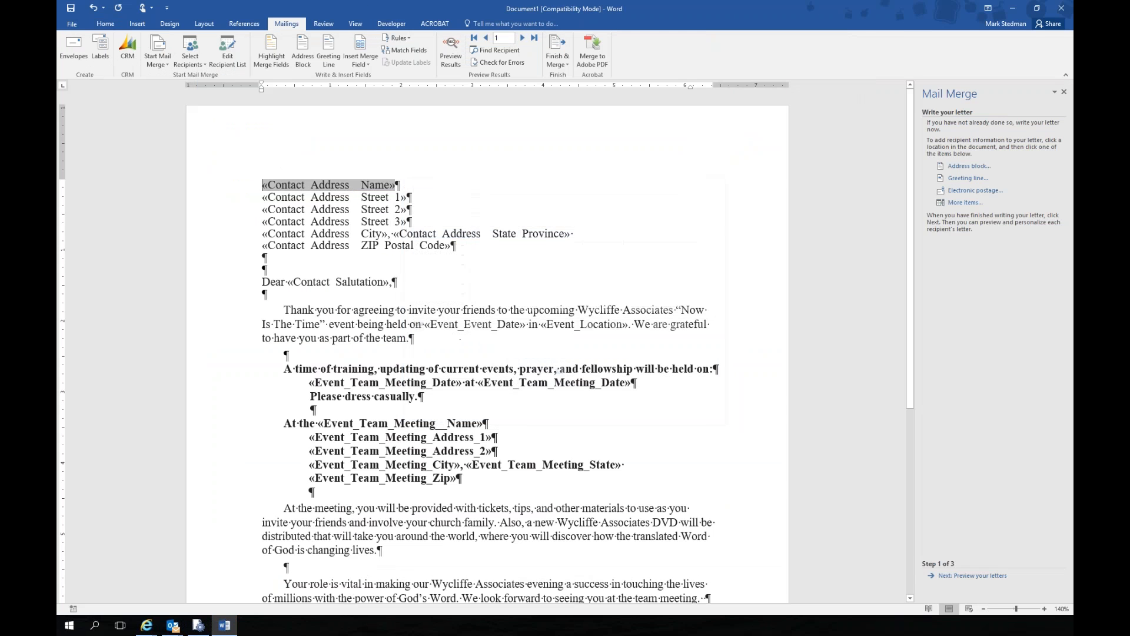
- Preview the first Peoria team member's letter, checking the event date, meeting location and area director signature
{"action": "left_click", "coordinate": [451, 53]}
{"action": "scroll", "coordinate": [486, 350], "scroll_direction": "down", "scroll_amount": 3}
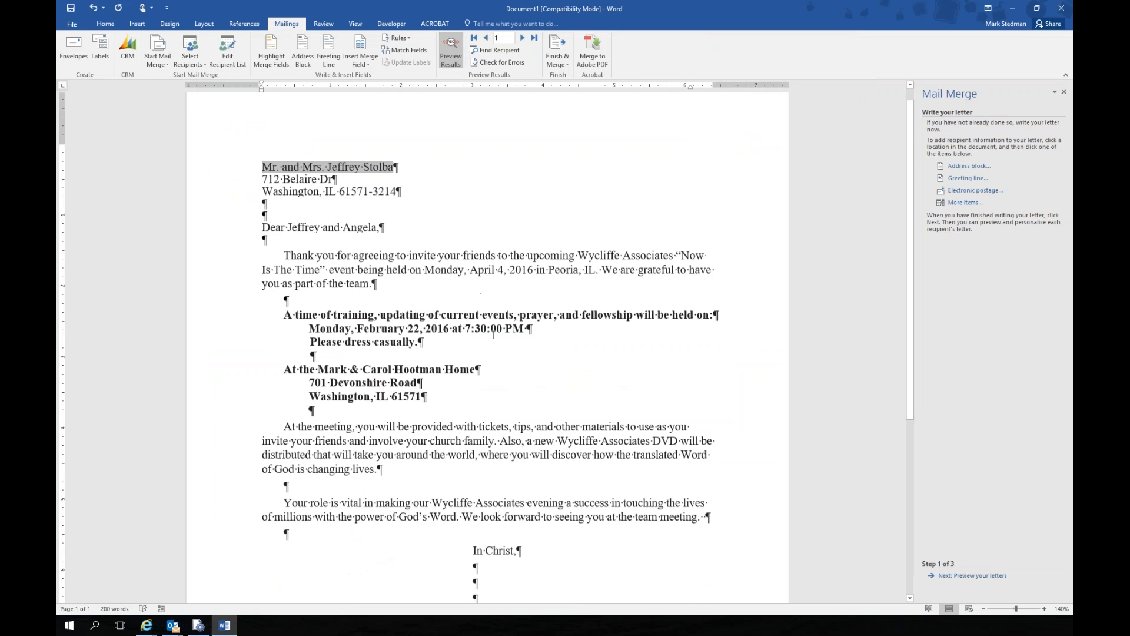
{"action": "scroll", "coordinate": [547, 317], "scroll_direction": "down", "scroll_amount": 5}
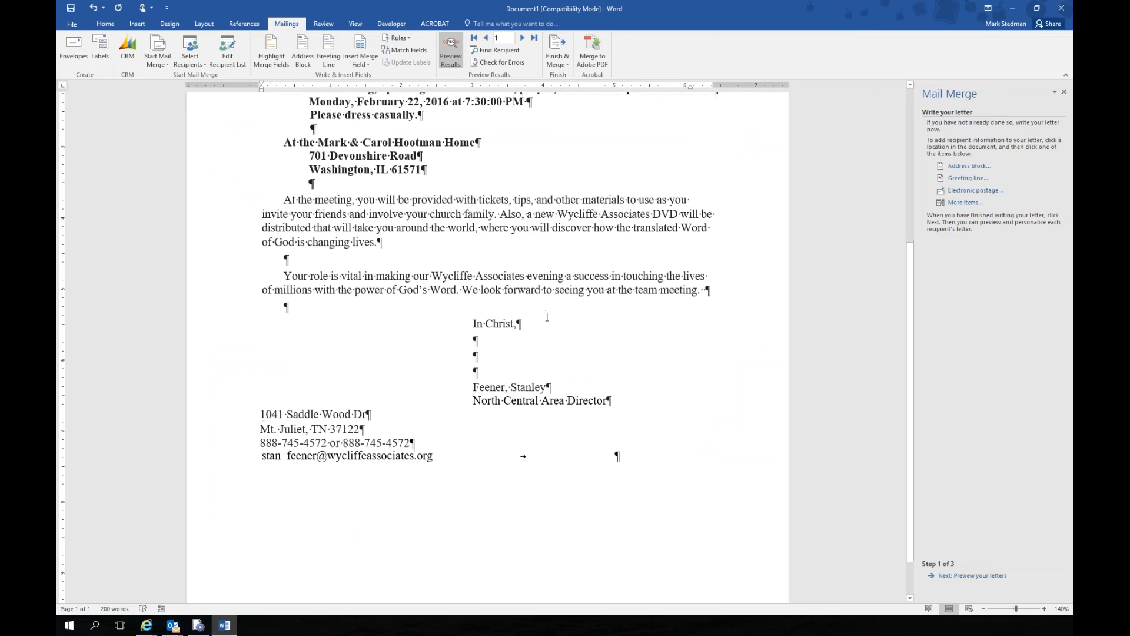
{"action": "scroll", "coordinate": [547, 312], "scroll_direction": "up", "scroll_amount": 7}
{"action": "scroll", "coordinate": [548, 310], "scroll_direction": "up", "scroll_amount": 1}
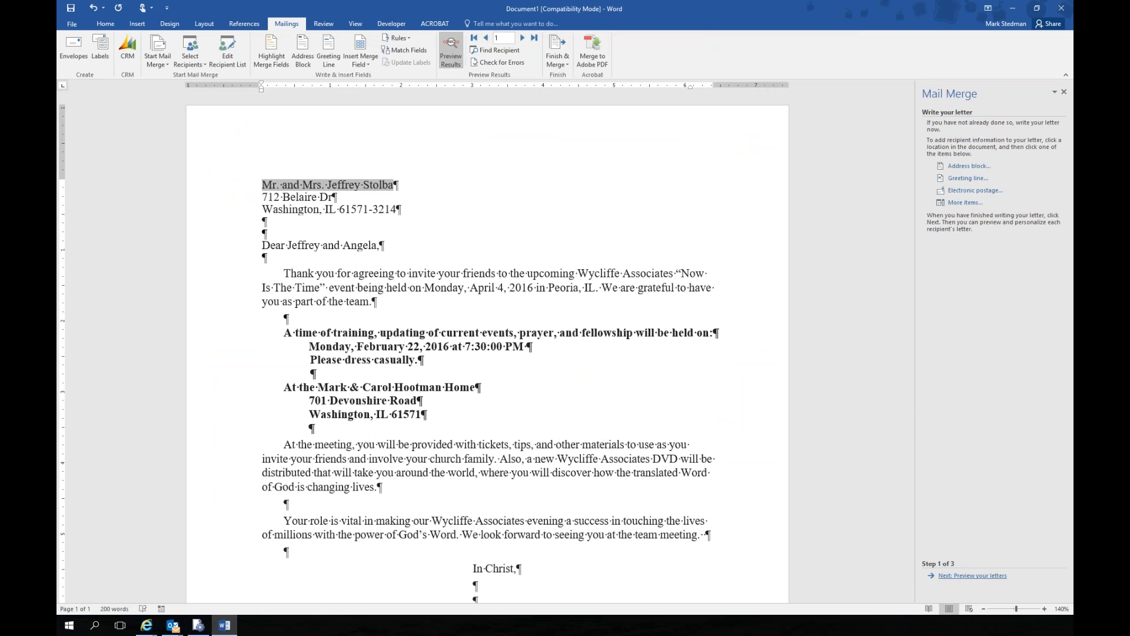
- Complete the mail merge for the Peoria team members by merging all records into individually editable letters
{"action": "left_click", "coordinate": [980, 575]}
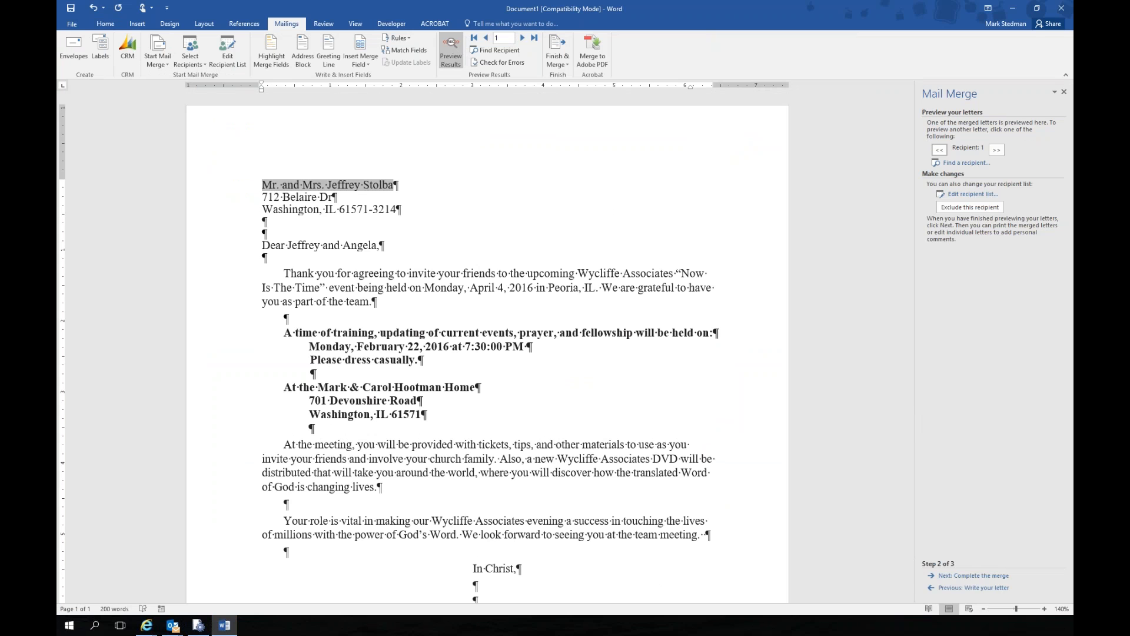
{"action": "left_click", "coordinate": [996, 576]}
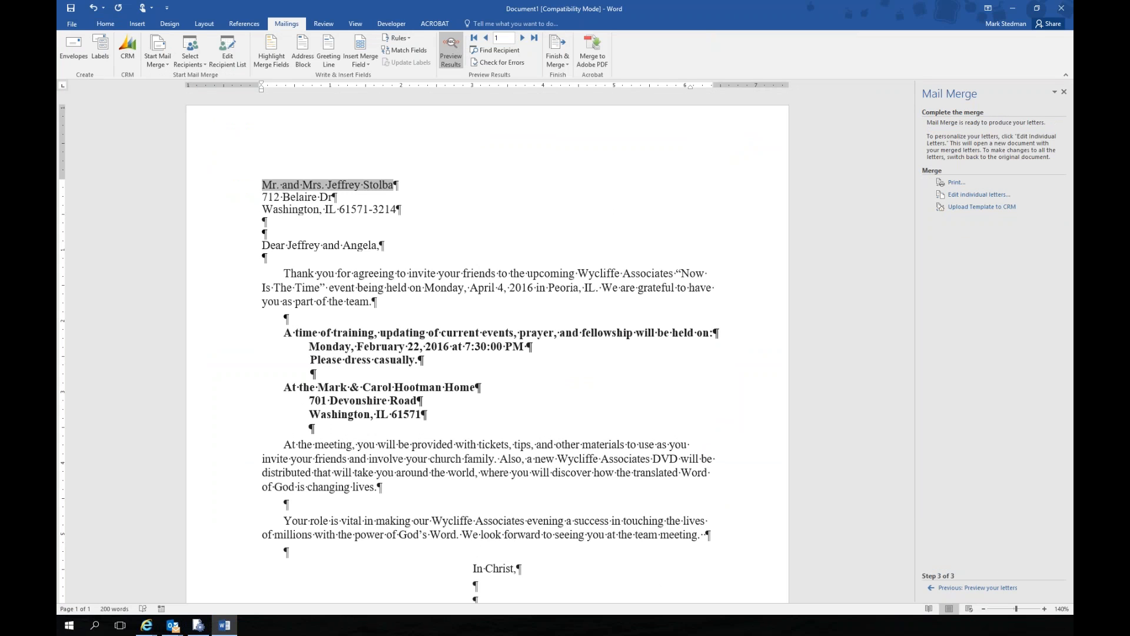
{"action": "left_click", "coordinate": [976, 196]}
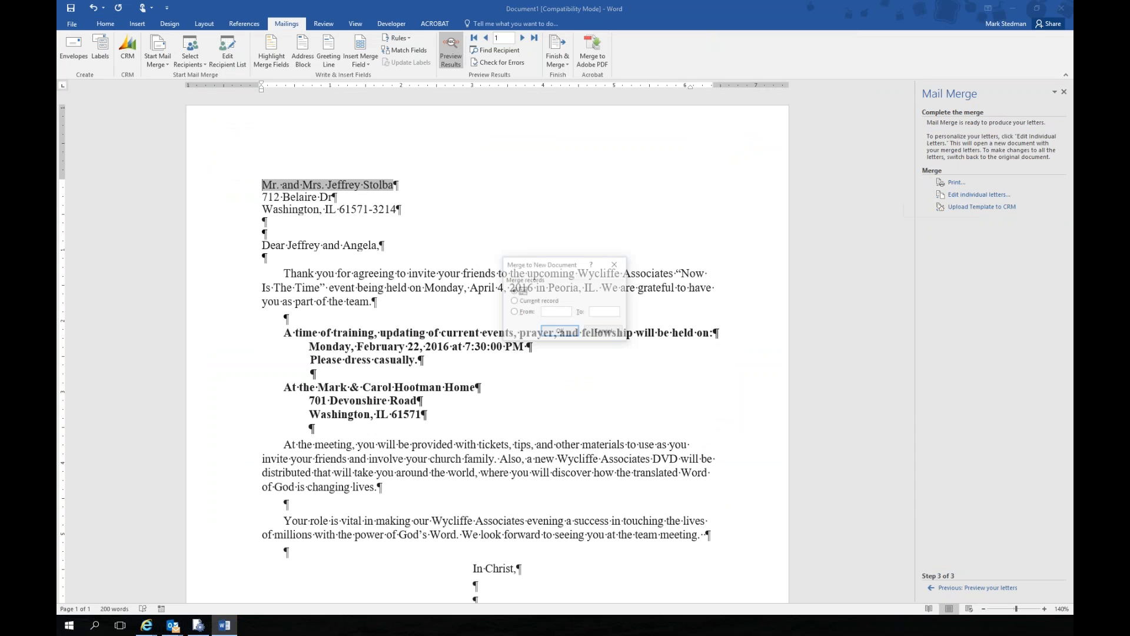
{"action": "left_click", "coordinate": [559, 330]}
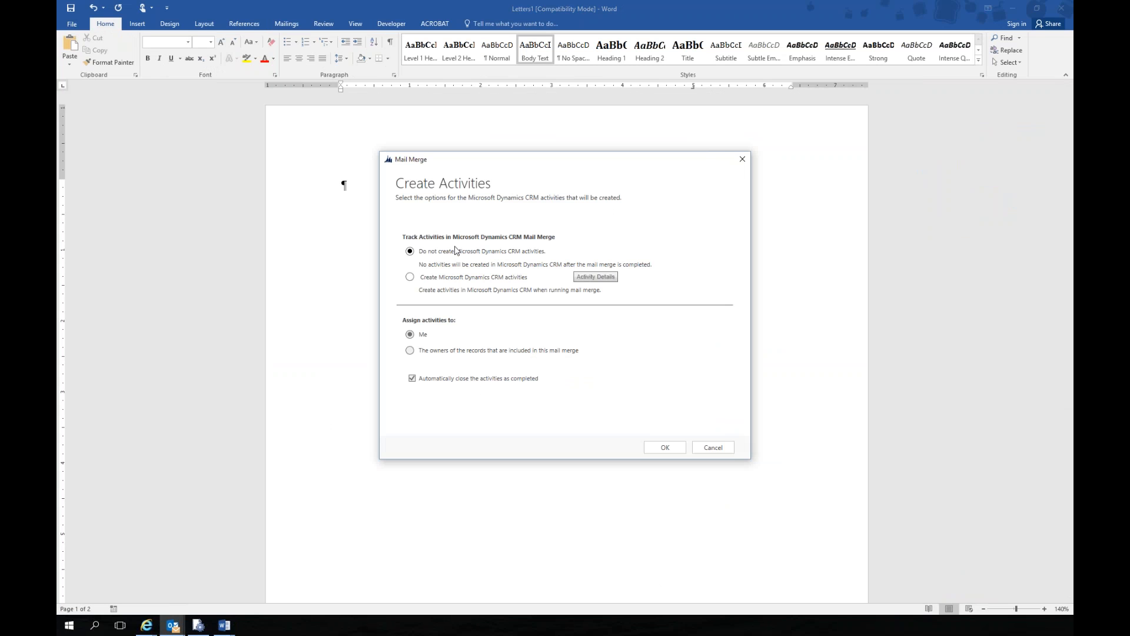
- Inspect the default letter details under the option to create Microsoft Dynamics CRM activities, and cancel without creating any activities
{"action": "left_click_drag", "start_coordinate": [476, 164], "coordinate": [239, 113]}
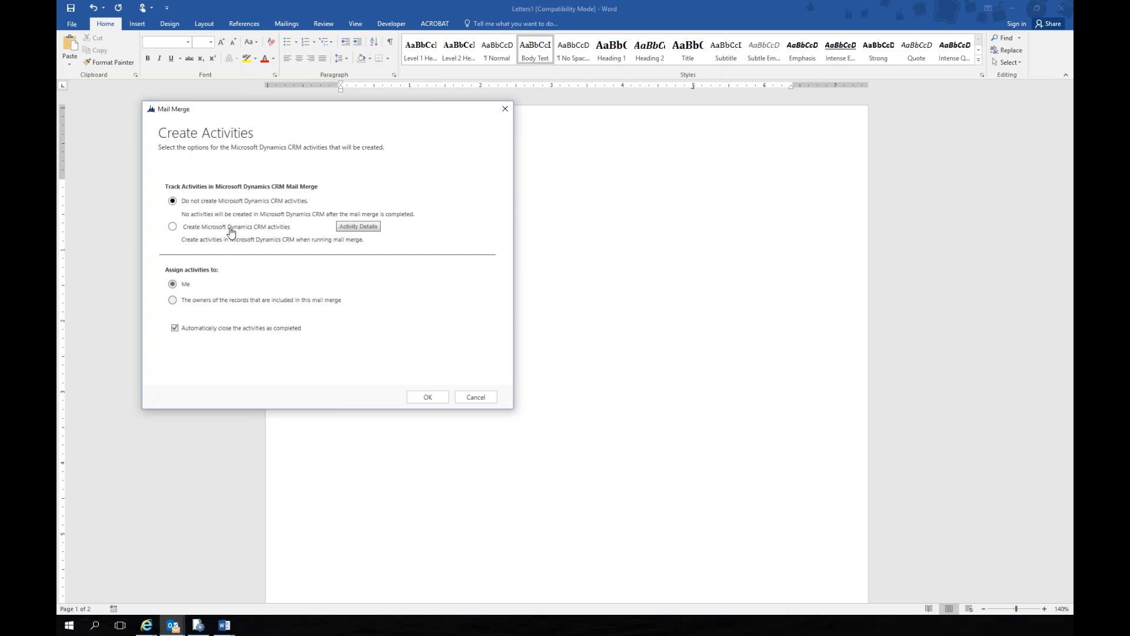
{"action": "left_click", "coordinate": [211, 229]}
{"action": "left_click", "coordinate": [356, 228]}
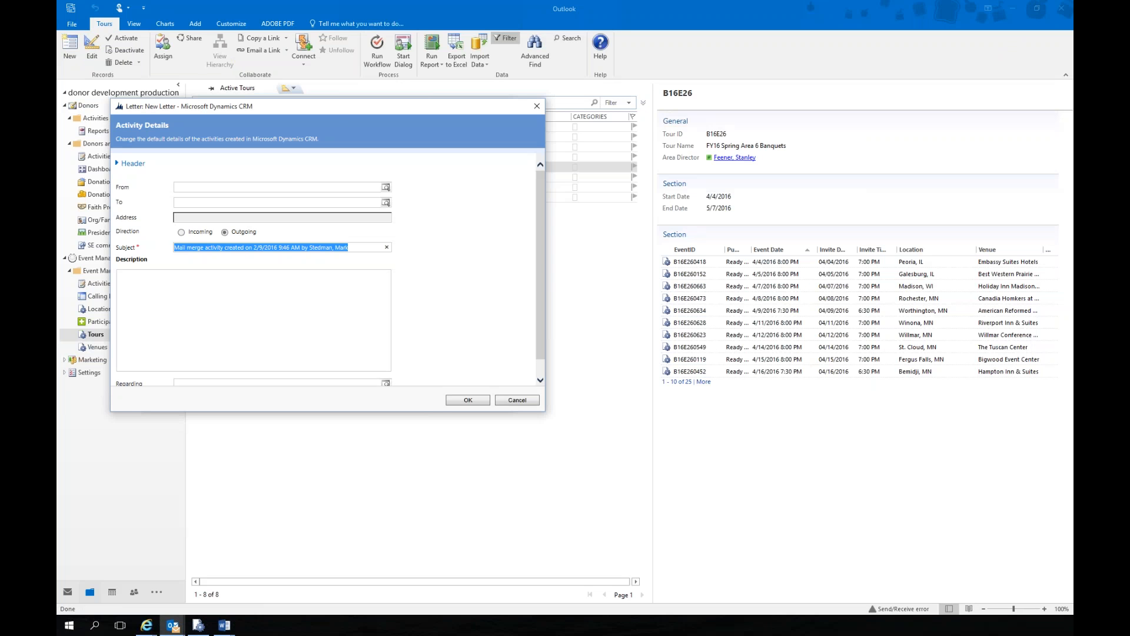
{"action": "left_click_drag", "start_coordinate": [339, 112], "coordinate": [468, 158]}
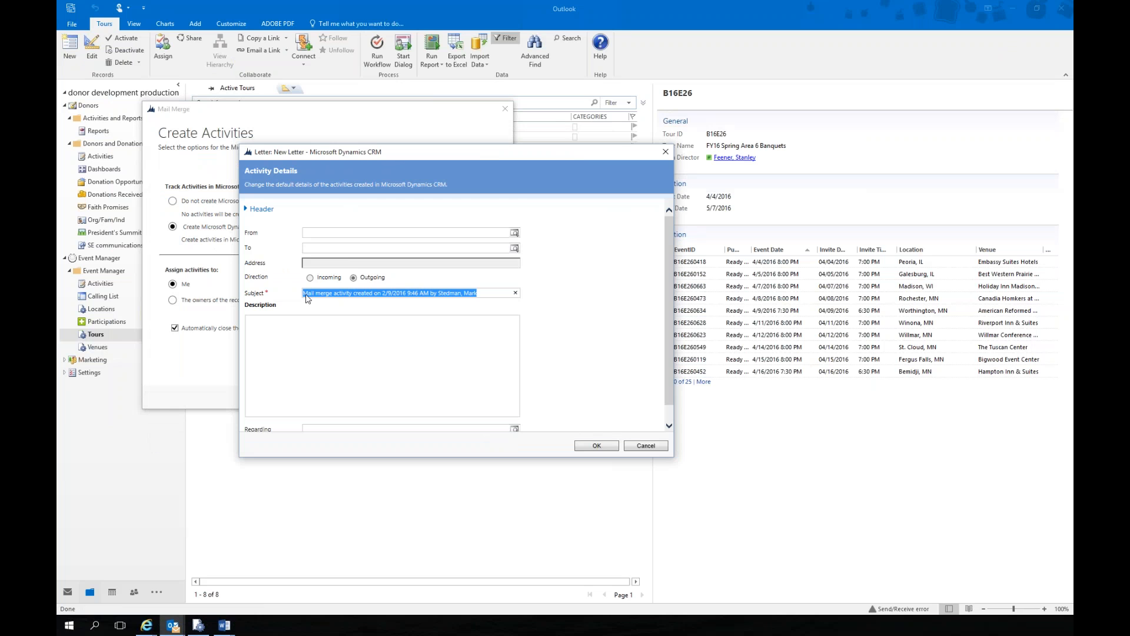
{"action": "scroll", "coordinate": [556, 361], "scroll_direction": "down", "scroll_amount": 2}
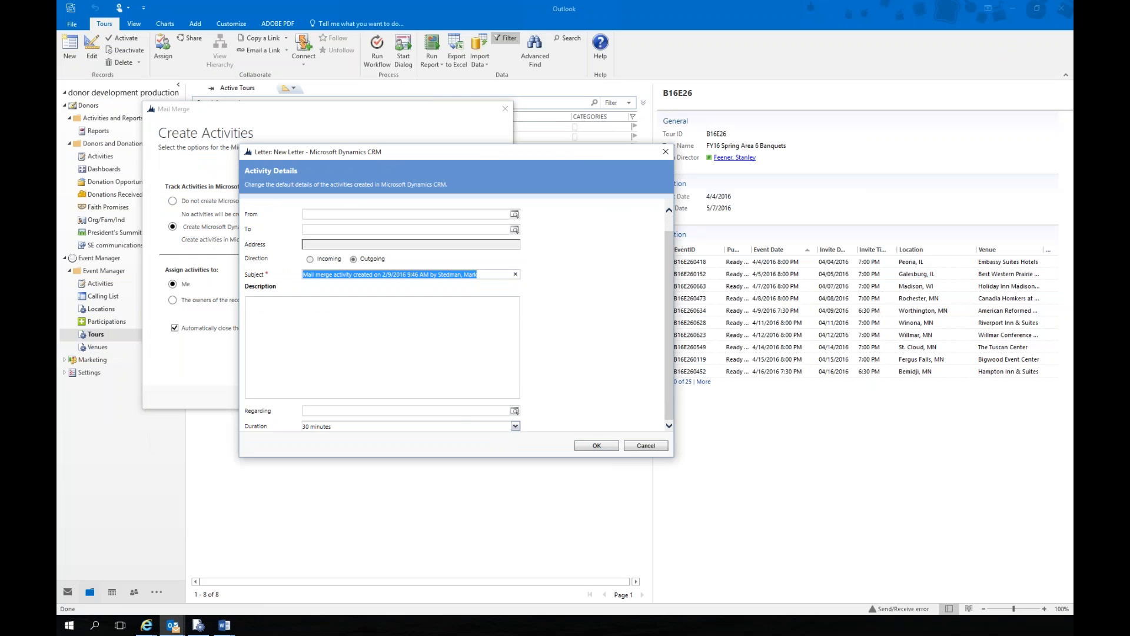
{"action": "left_click", "coordinate": [647, 446]}
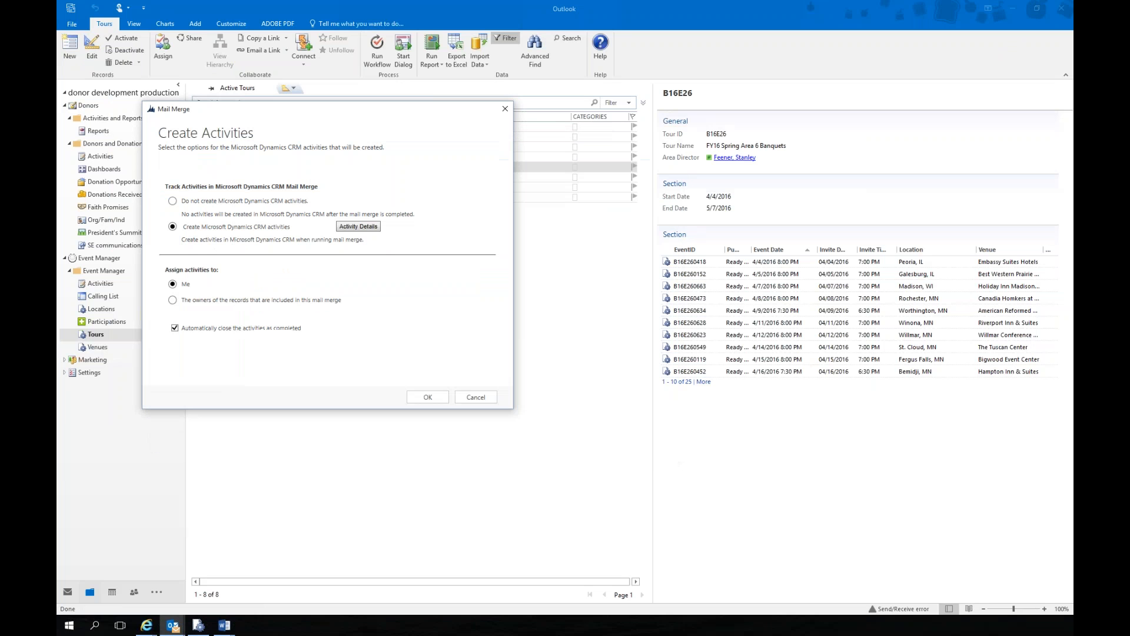
{"action": "left_click", "coordinate": [476, 398]}
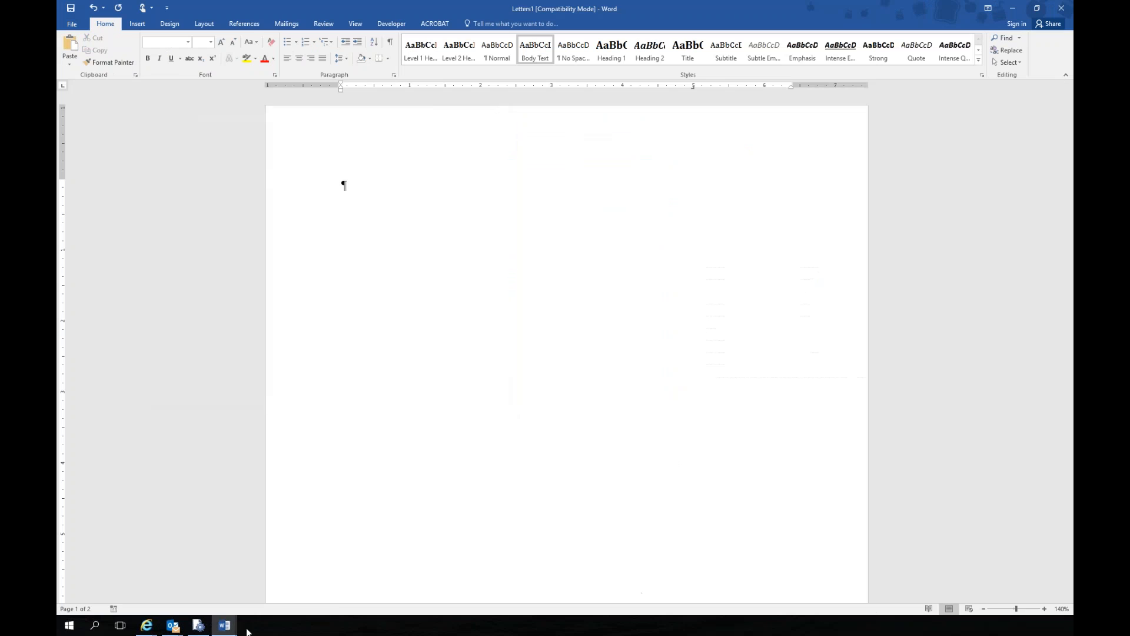
- Look through the merged team meeting letters in Letters1 and close the document without saving it
{"action": "mouse_move", "coordinate": [235, 630]}
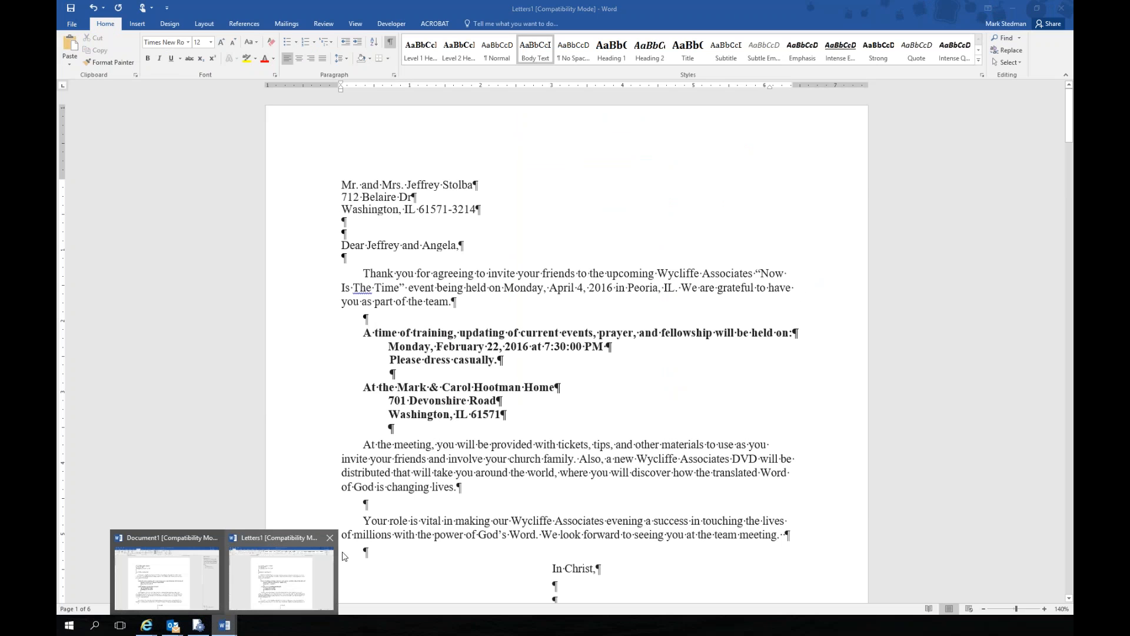
{"action": "left_click", "coordinate": [555, 387]}
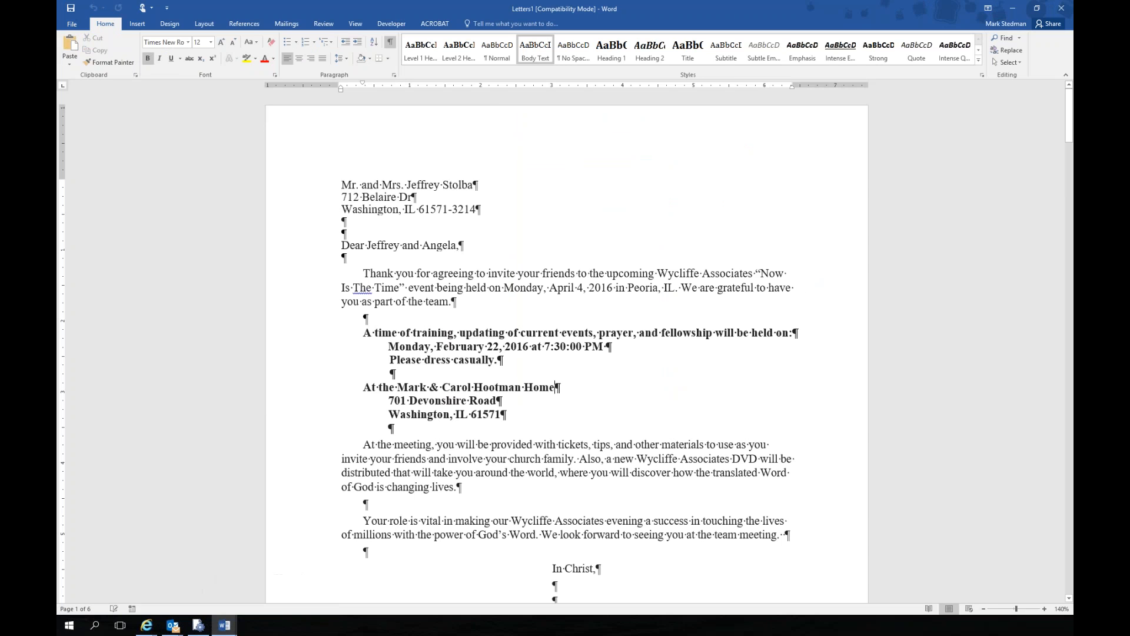
{"action": "scroll", "coordinate": [657, 342], "scroll_direction": "down", "scroll_amount": 20}
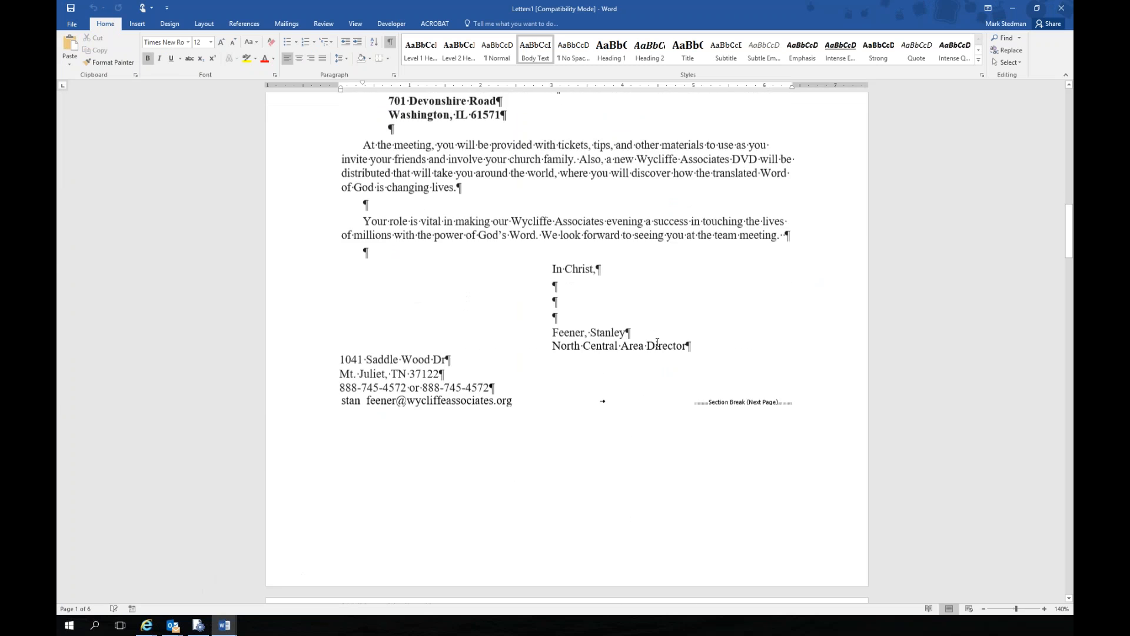
{"action": "scroll", "coordinate": [657, 342], "scroll_direction": "down", "scroll_amount": 8}
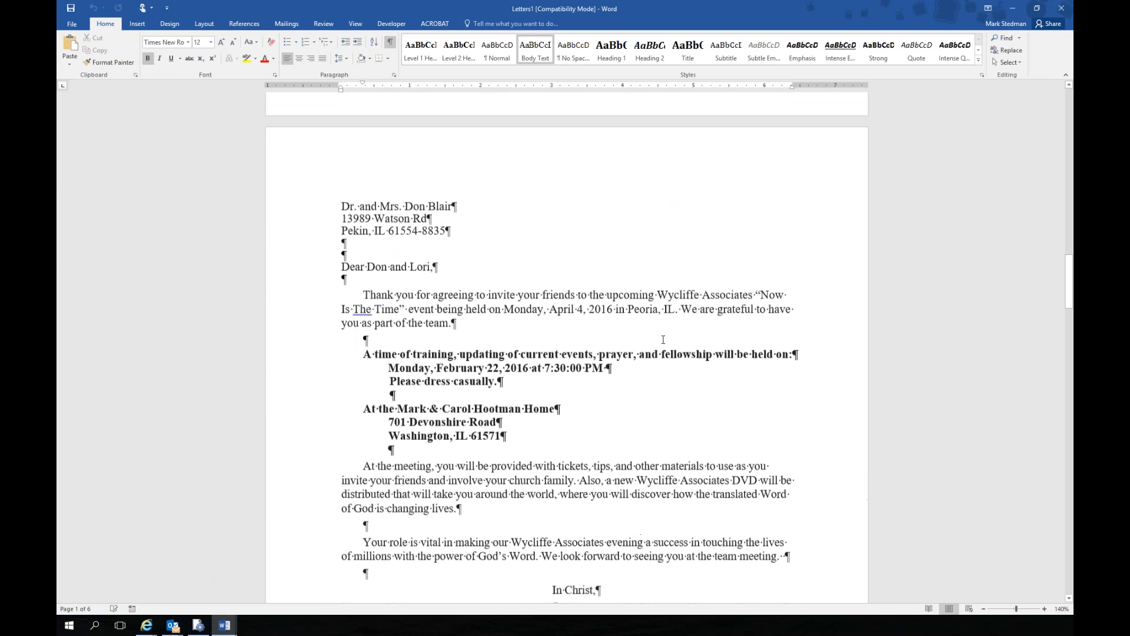
{"action": "scroll", "coordinate": [661, 340], "scroll_direction": "up", "scroll_amount": 20}
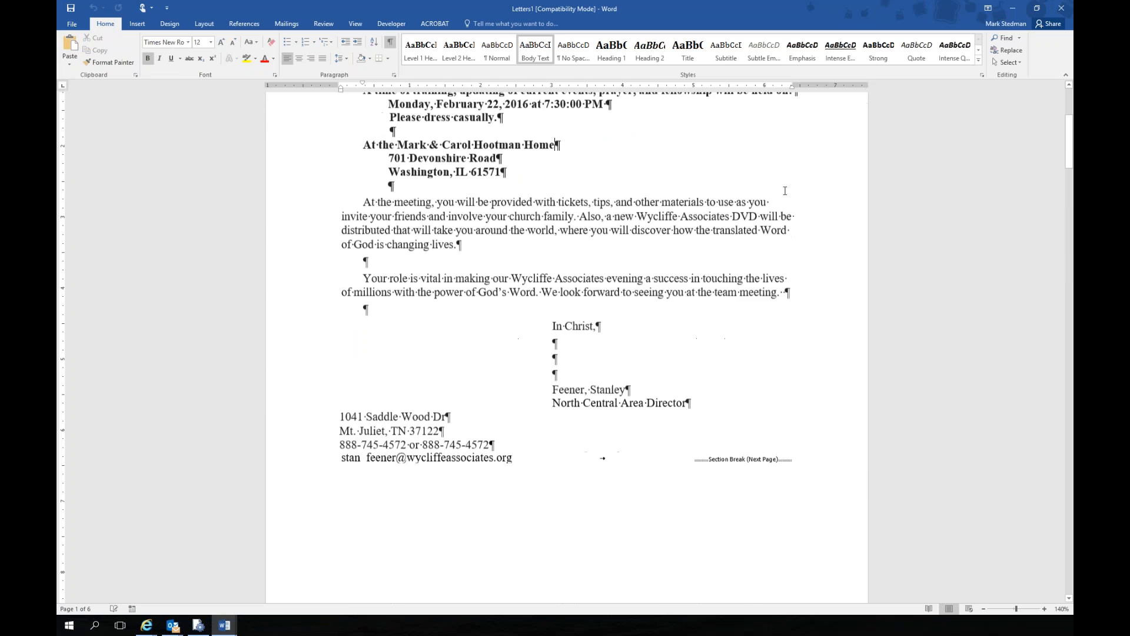
{"action": "left_click", "coordinate": [1063, 9]}
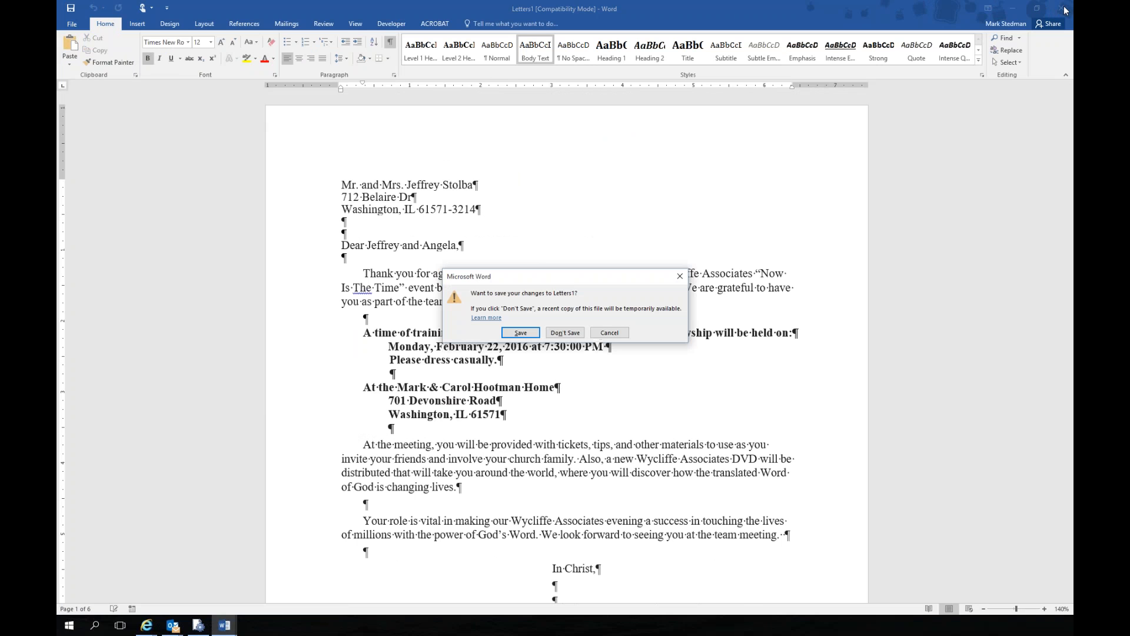
{"action": "left_click", "coordinate": [568, 336]}
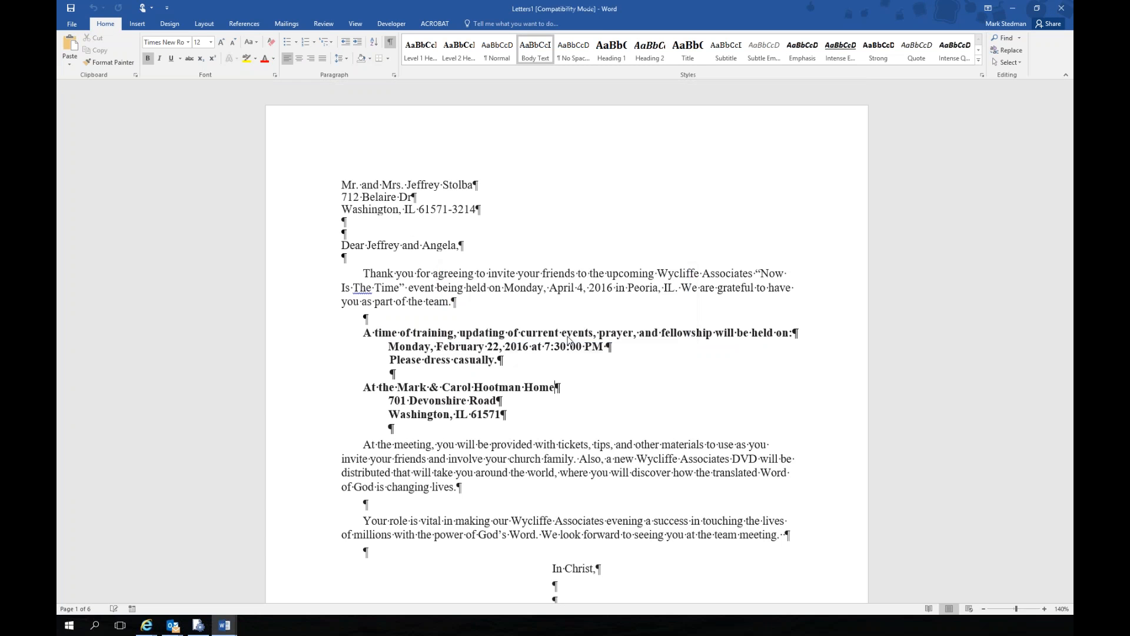